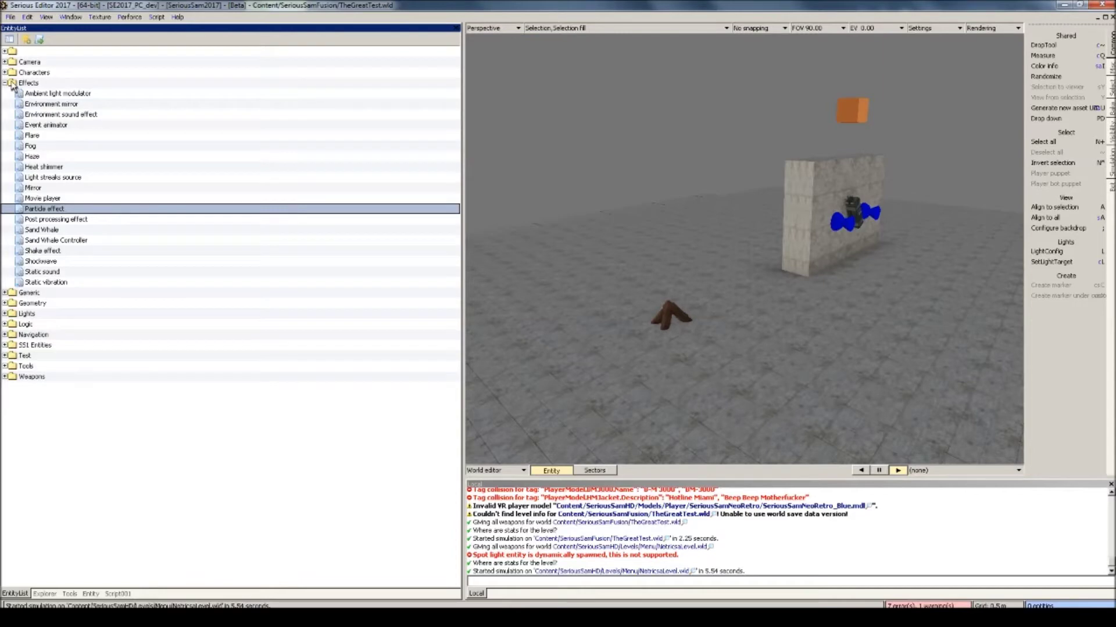
Place a Particle effect entity on the pile of wooden logs on the floor
left_click_drag(33, 212, 741, 302)
left_click_drag(759, 349, 668, 311)
middle_click_drag(668, 311, 549, 392)
scroll(687, 295, "up", 4)
scroll(697, 325, "down", 5)
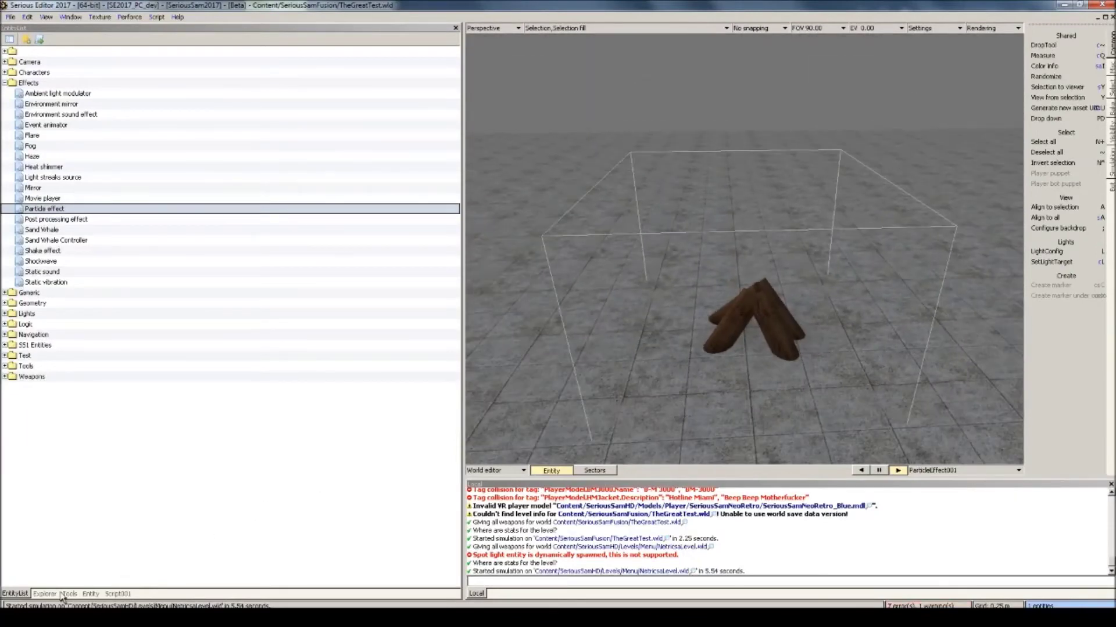
Open the file browser for the new particle effect's Effect property
left_click(90, 594)
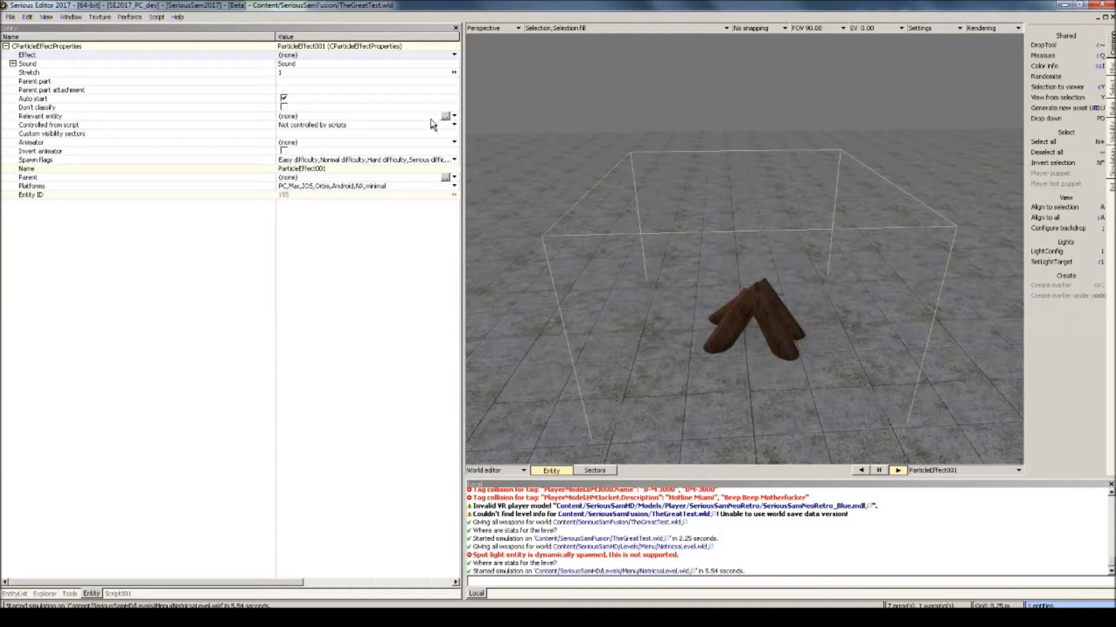
left_click(28, 56)
left_click(295, 57)
left_click(310, 76)
scroll(499, 337, "down", 2)
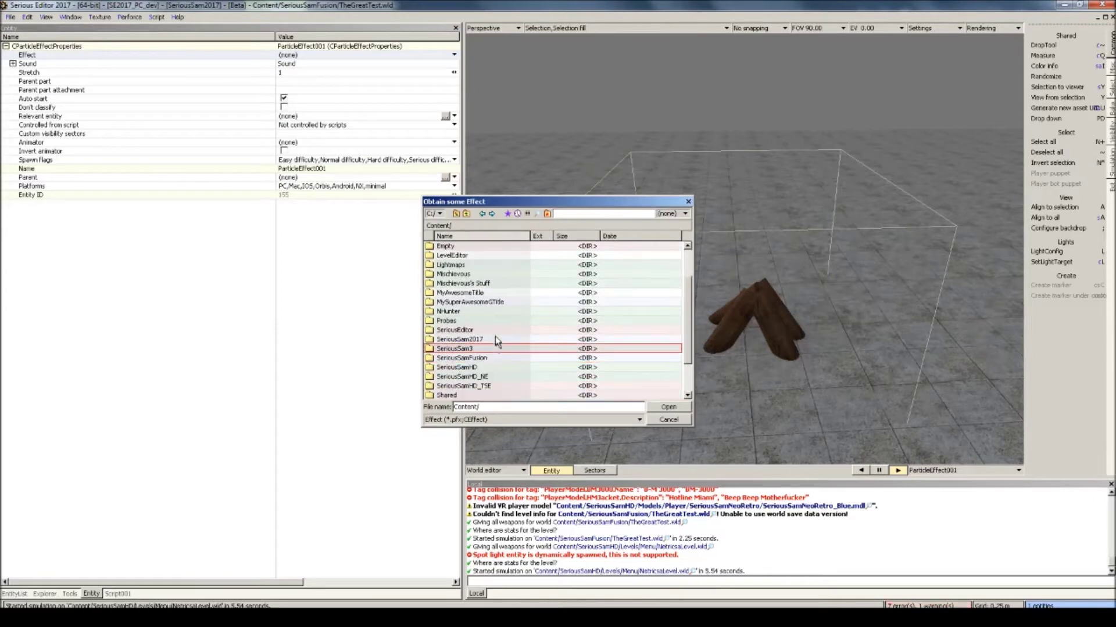
scroll(493, 355, "down", 2)
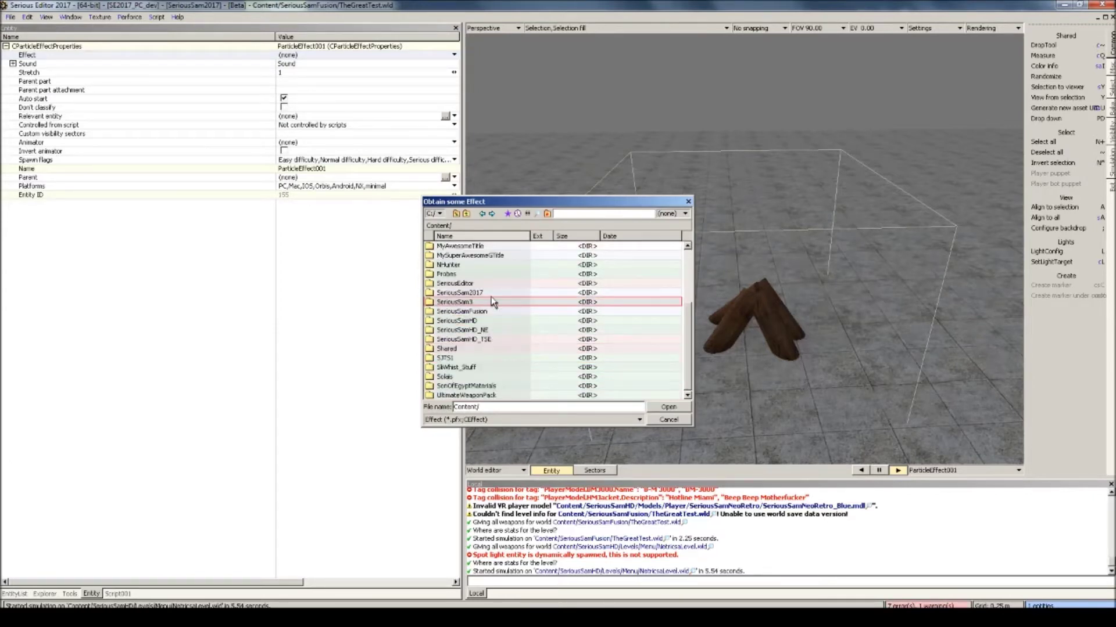
Look through the effect folders Content/SeriousSam3/Presets/Effects and Content/SeriousSamHD/Effects for available particle effects
double_click(451, 303)
double_click(454, 348)
double_click(455, 303)
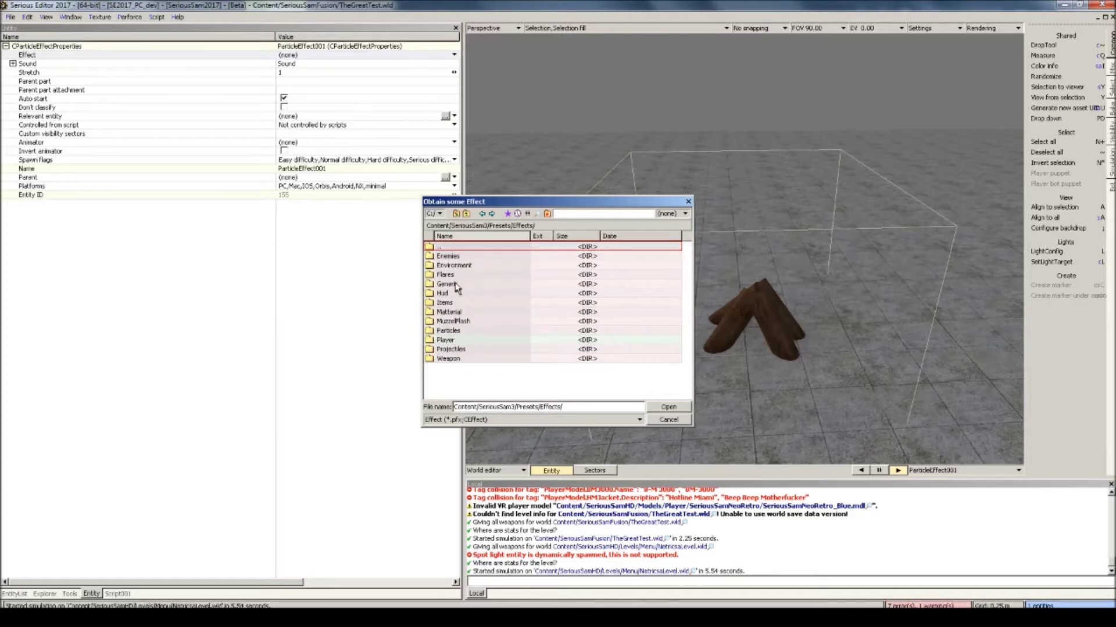
left_click(466, 213)
left_click(465, 214)
left_click(465, 214)
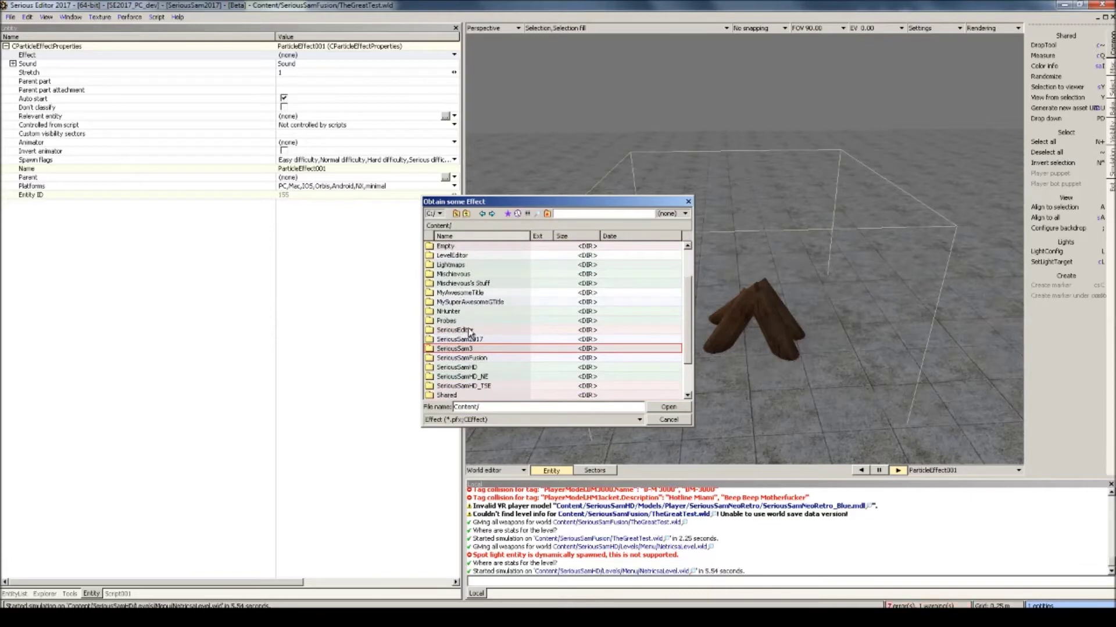
double_click(485, 368)
double_click(468, 283)
scroll(492, 340, "down", 5)
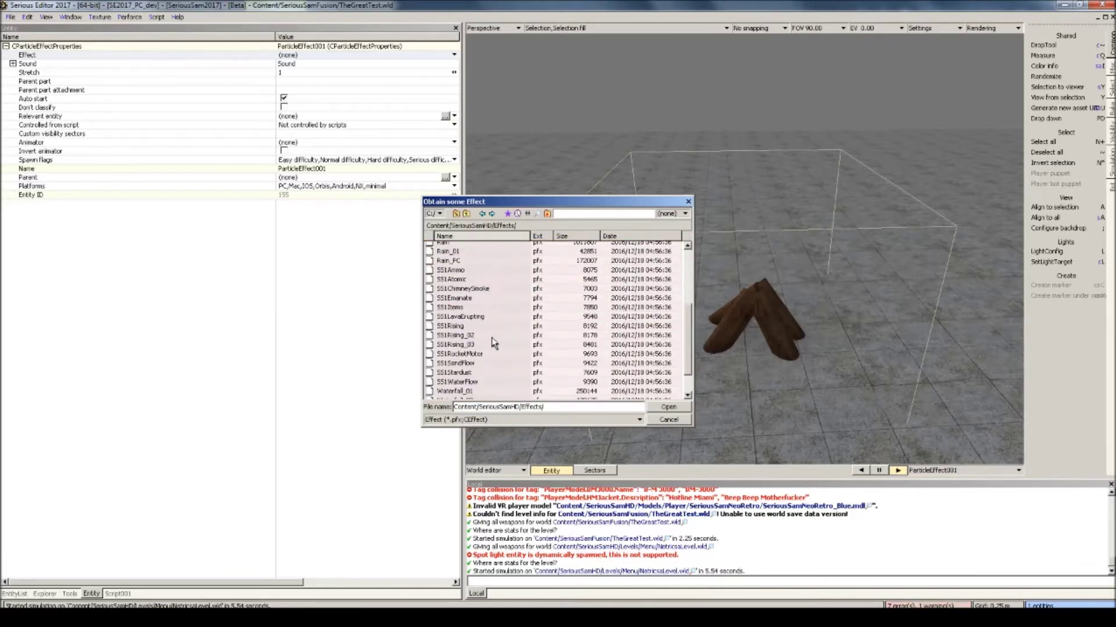
scroll(493, 340, "up", 4)
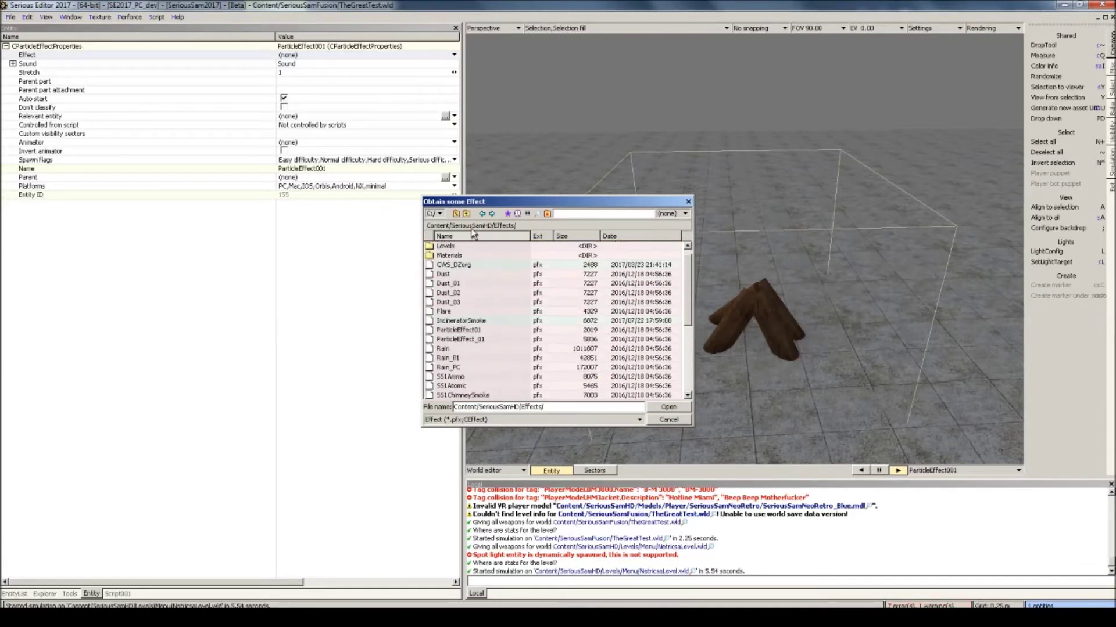
Assign Fire_Short_01.pfx from Content/SeriousSam3/Presets/Effects/Generic as the particle effect's Effect
left_click(466, 214)
left_click(466, 213)
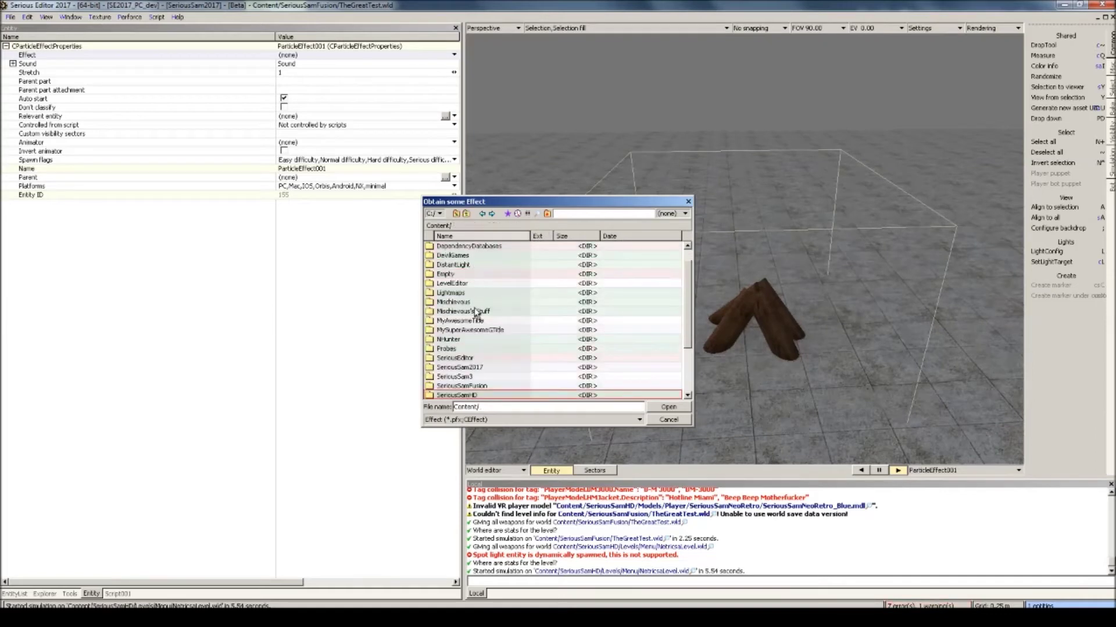
double_click(477, 375)
double_click(460, 341)
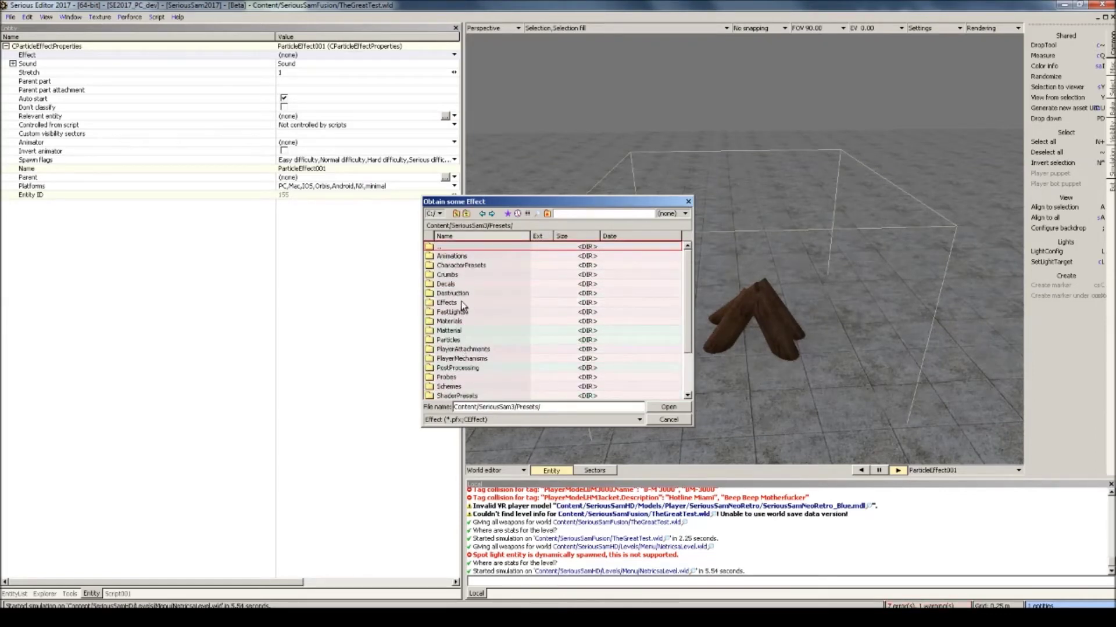
double_click(463, 303)
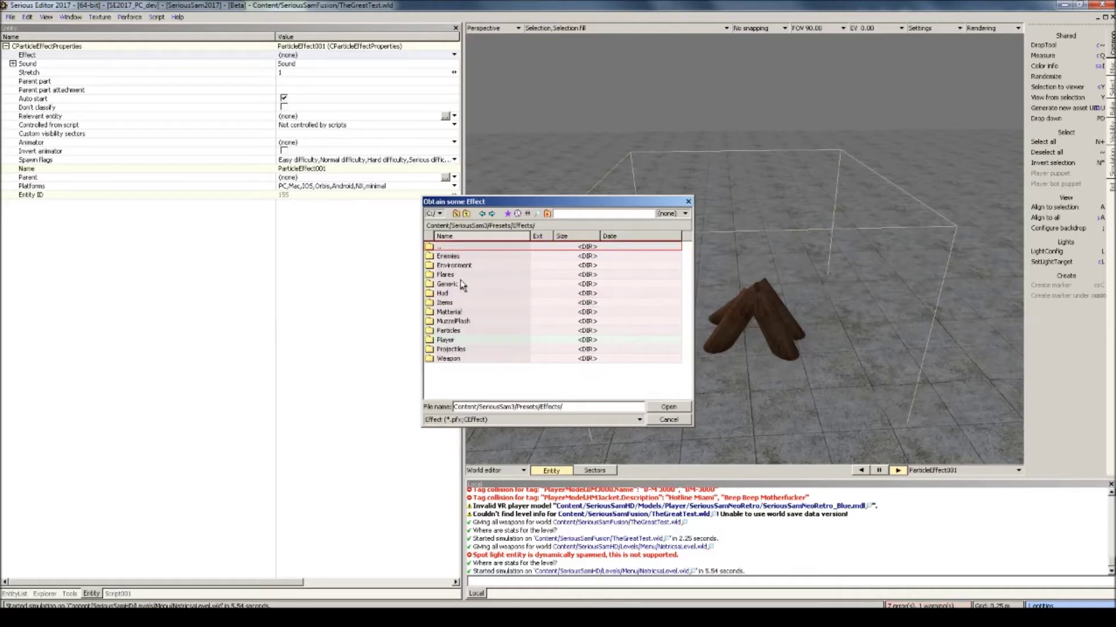
double_click(460, 283)
scroll(482, 302, "down", 3)
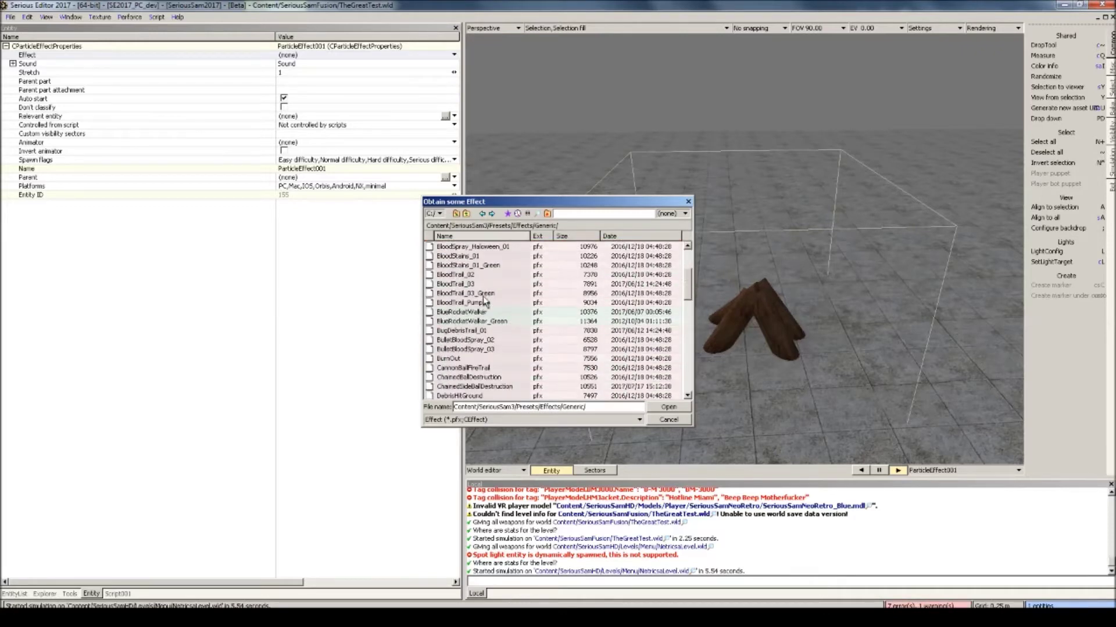
scroll(481, 308, "up", 2)
scroll(482, 297, "down", 6)
scroll(497, 330, "down", 1)
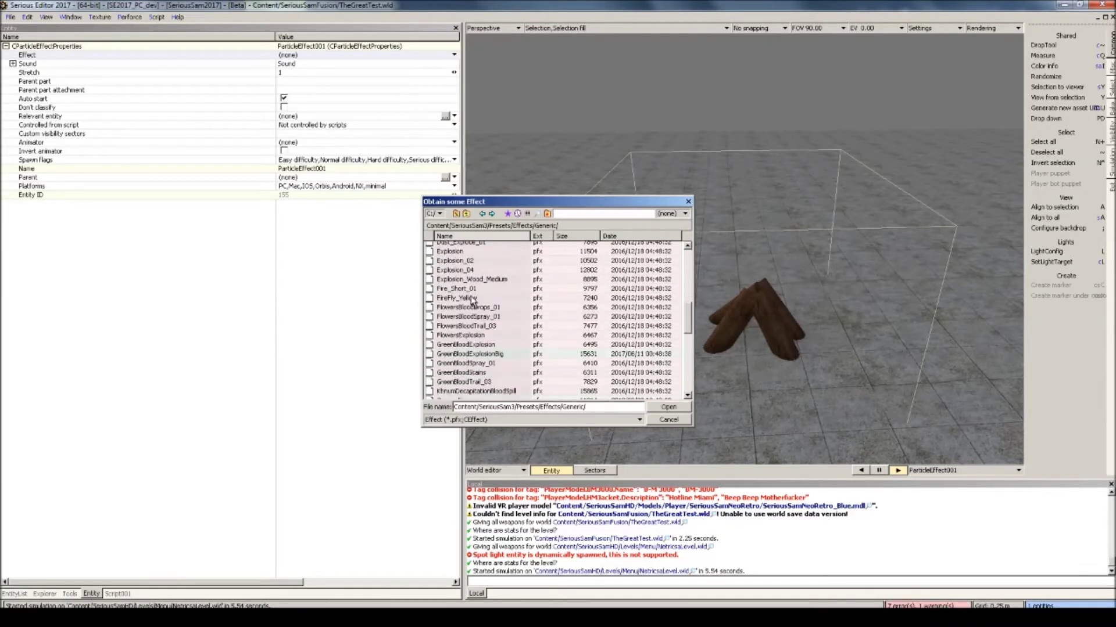
double_click(496, 288)
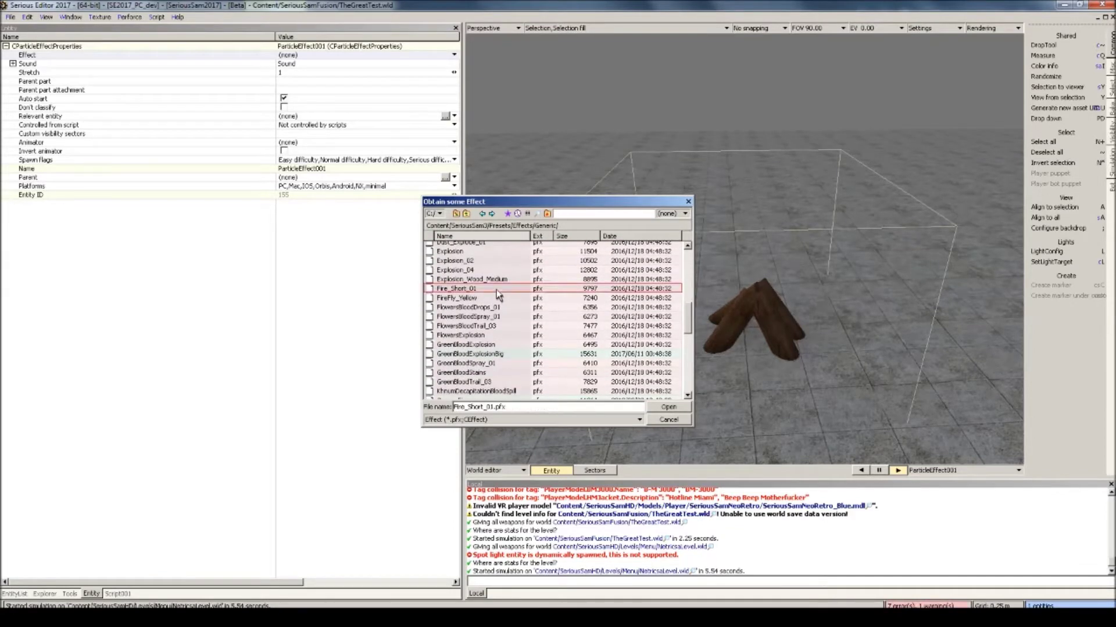
Preview the fire on the logs in the fully rendered view, pausing and resuming the simulation
mouse_move(496, 290)
middle_mouse_down()
mouse_move(555, 273)
mouse_move(499, 314)
mouse_move(569, 239)
mouse_move(593, 238)
middle_mouse_up()
key("BackSpace")
left_click(880, 471)
left_click(902, 470)
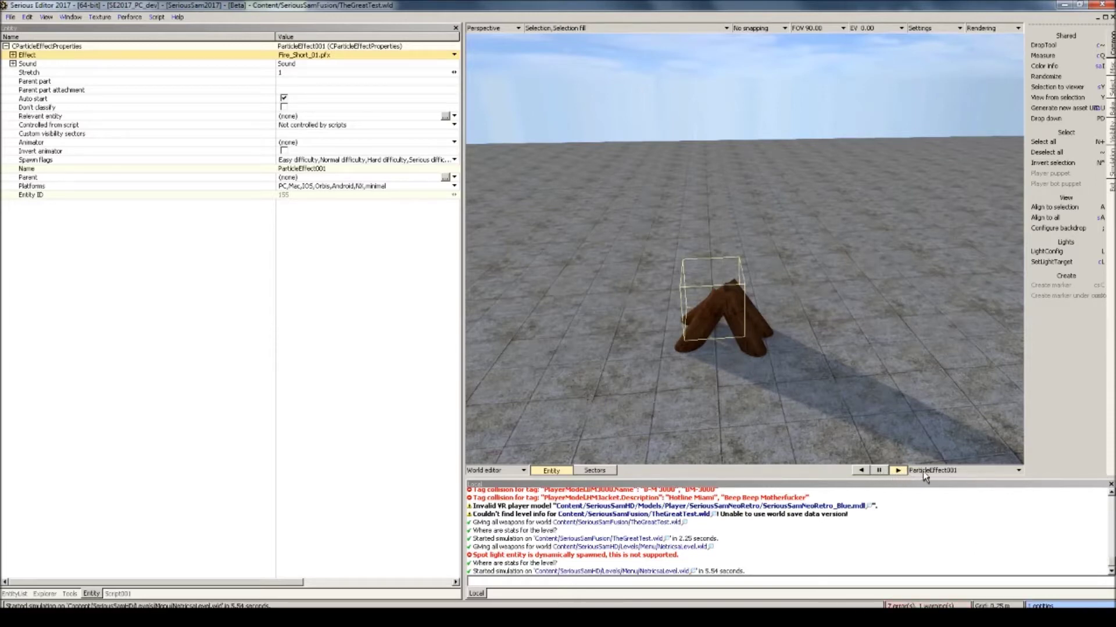
left_click(284, 151)
left_click(284, 151)
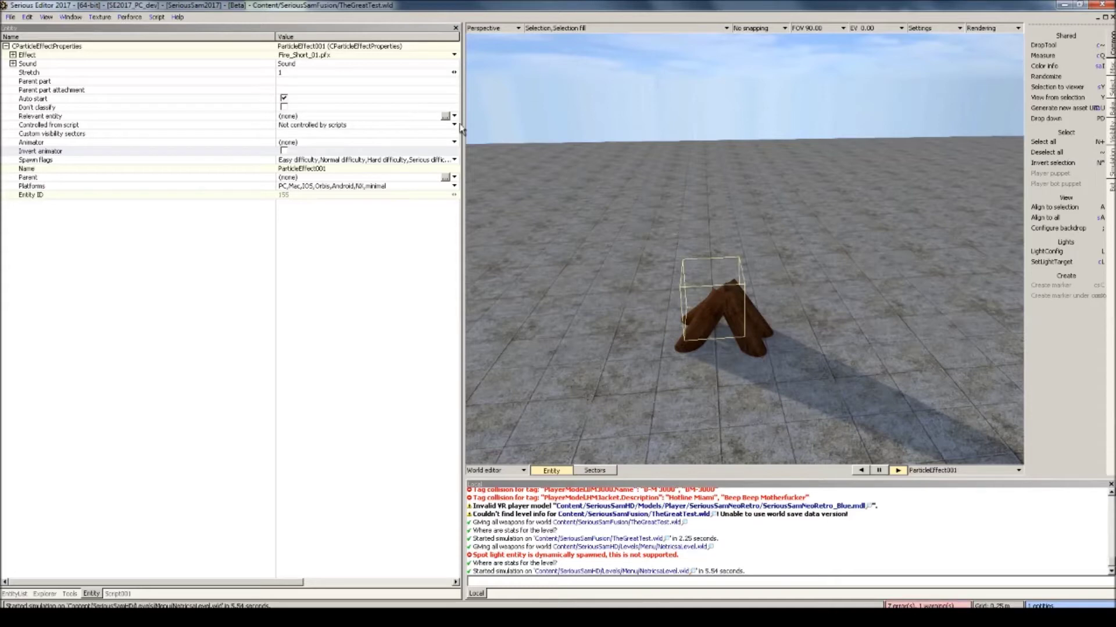
Place a copy of the fire particle effect on the C4 charge attached to the wall
scroll(757, 221, "down", 2)
middle_click_drag(757, 221, 785, 302)
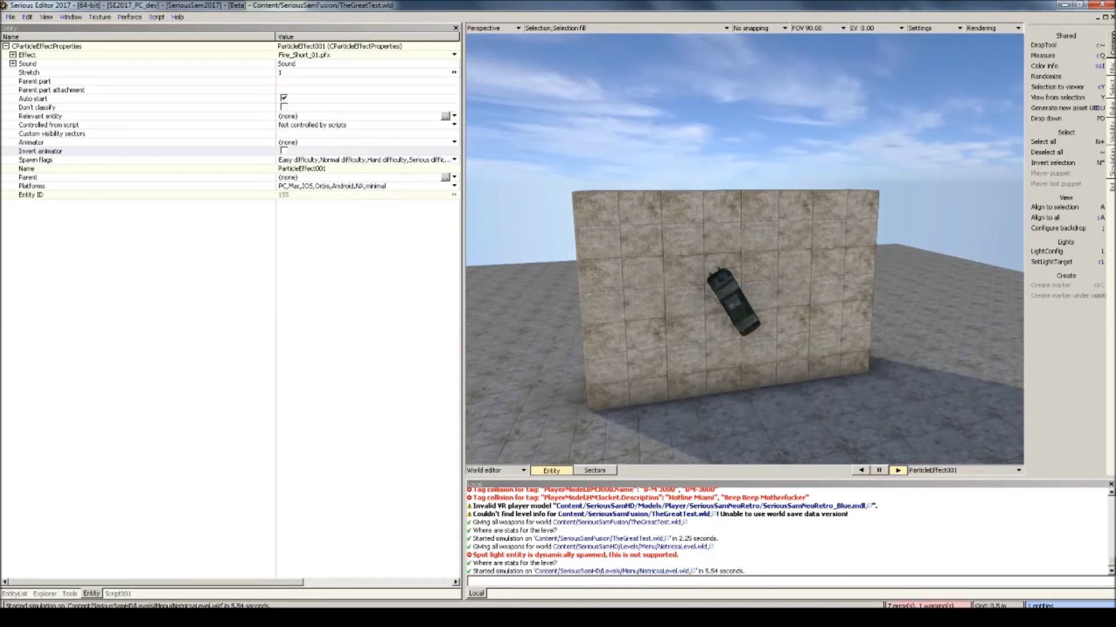
middle_click_drag(784, 302, 825, 412)
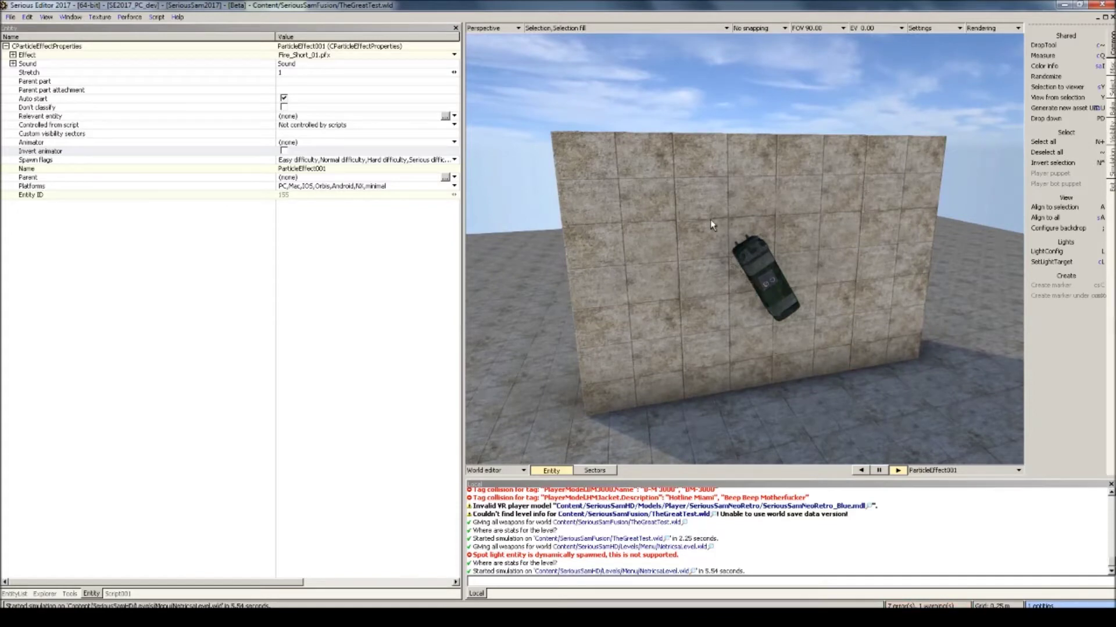
scroll(767, 279, "down", 3)
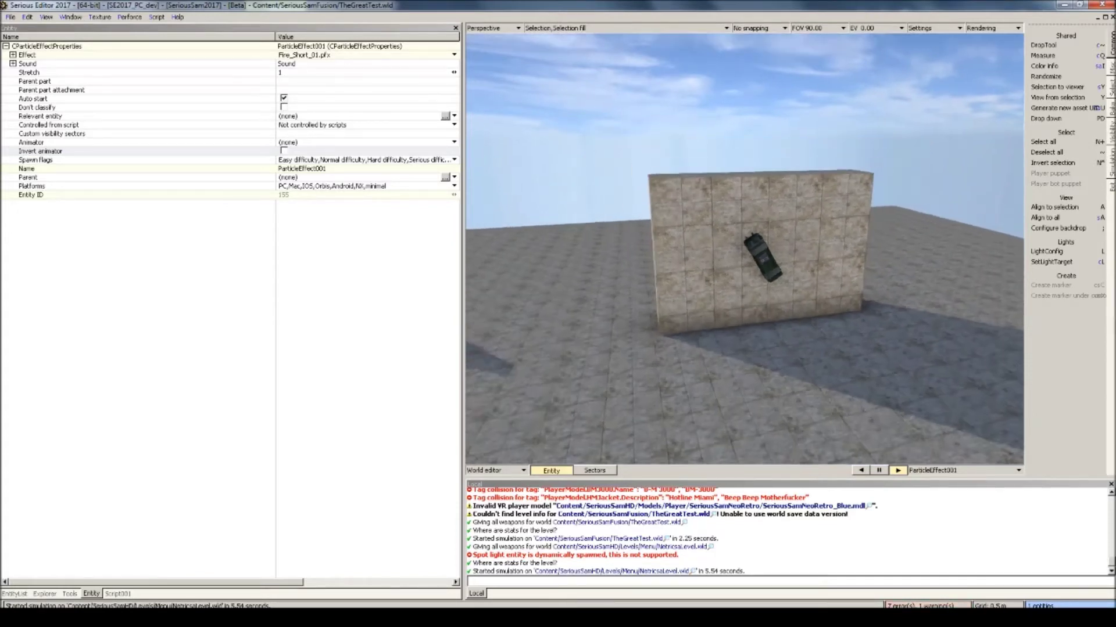
middle_click_drag(767, 279, 953, 290)
middle_click_drag(712, 277, 706, 285)
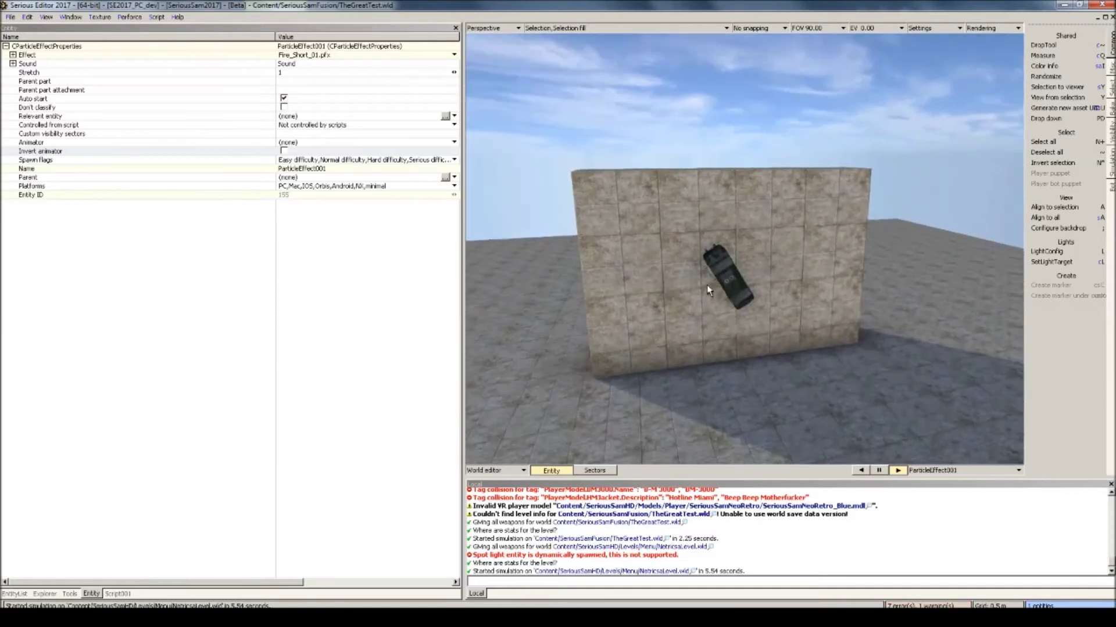
Change the effect of the particle entity on the C4 to Explosion.pfx and set its stretch to 2
left_click(298, 56)
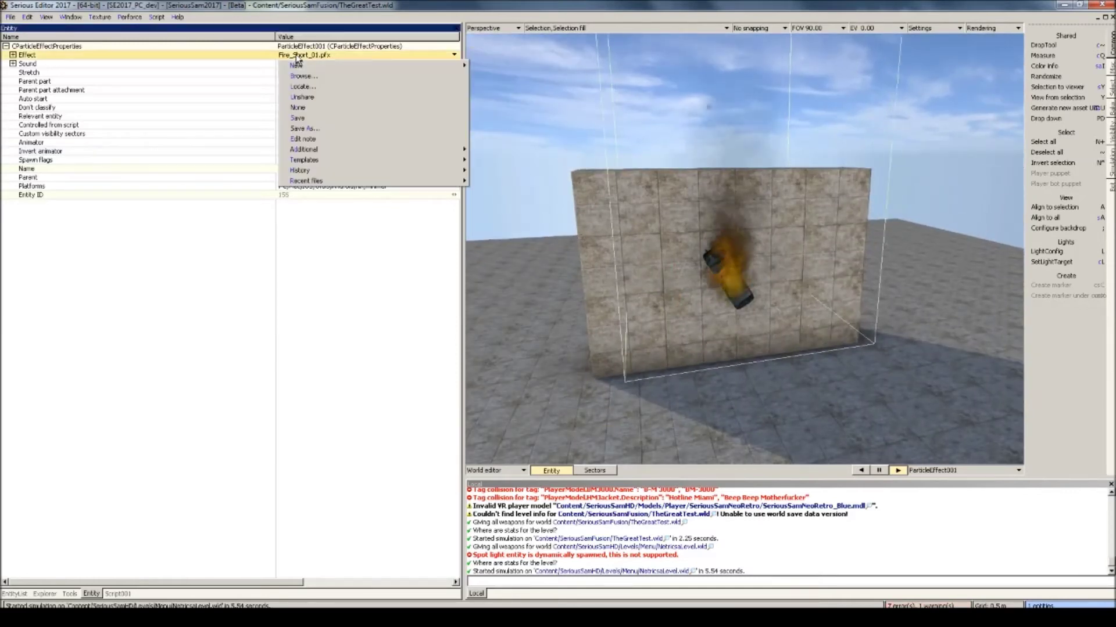
left_click(301, 76)
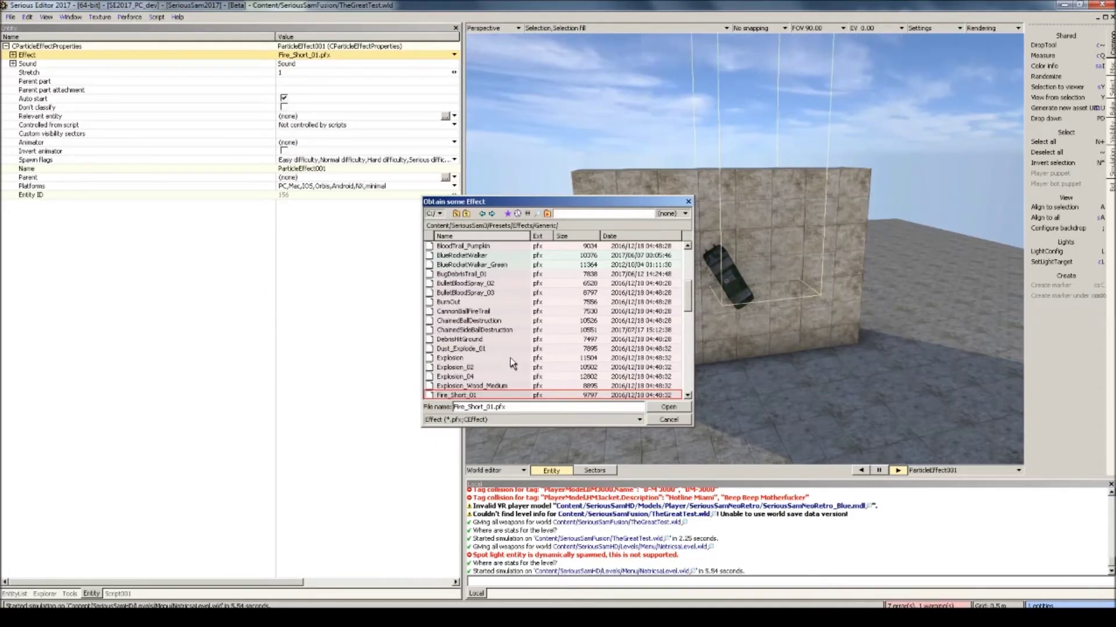
double_click(464, 358)
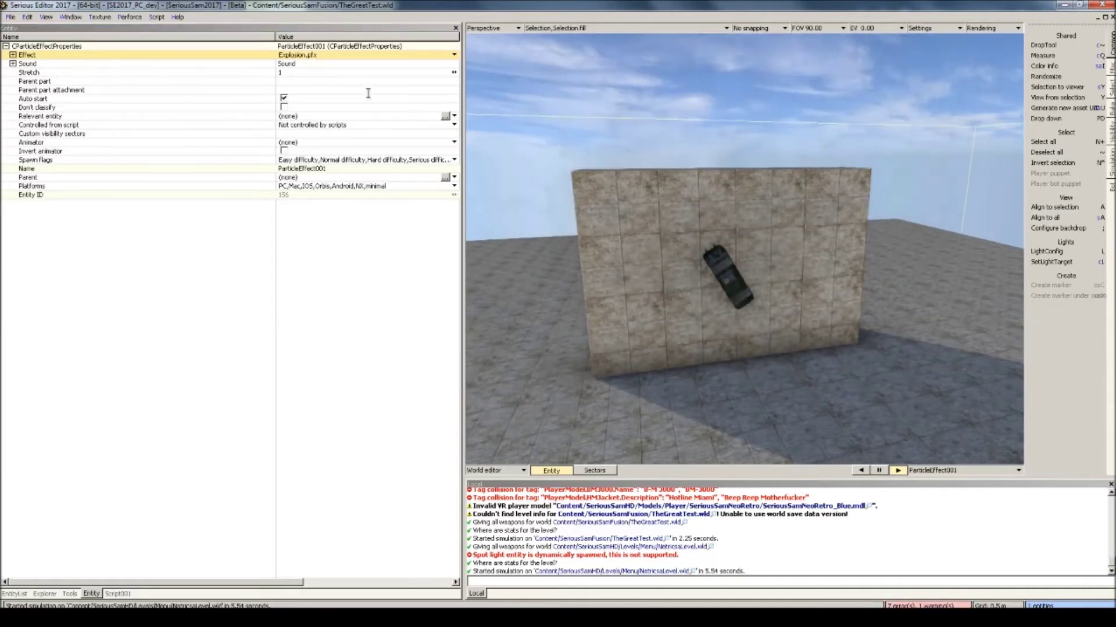
left_click(301, 73)
type("2")
key("Return")
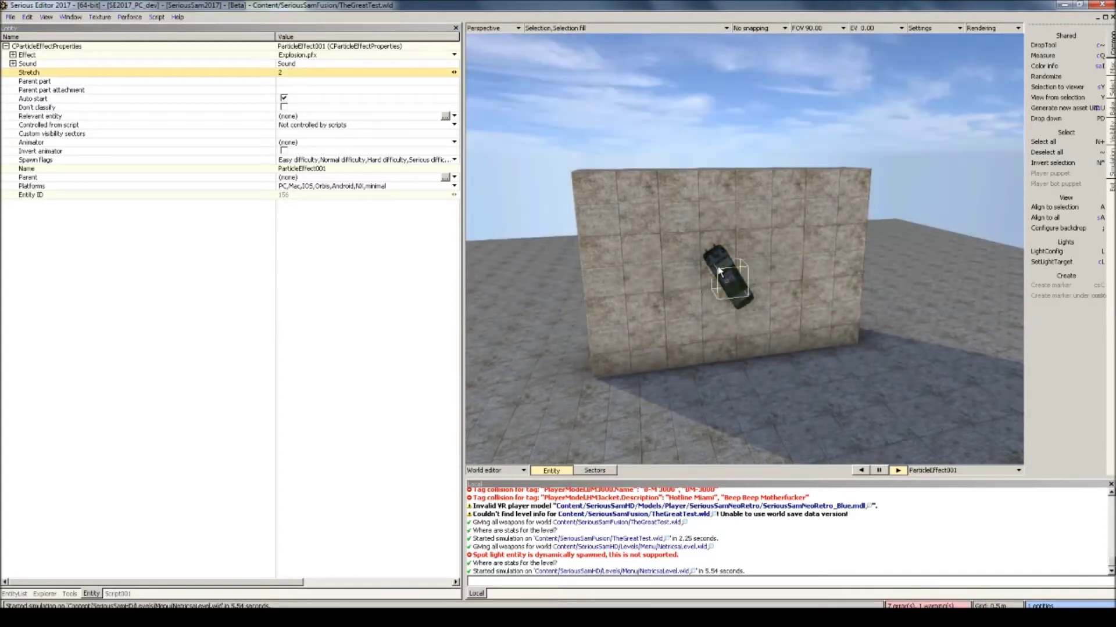
Append ParticleEffect:Start() to the end of the C4 script and link the explosion particle entity to its ParticleEffect variable
key("4")
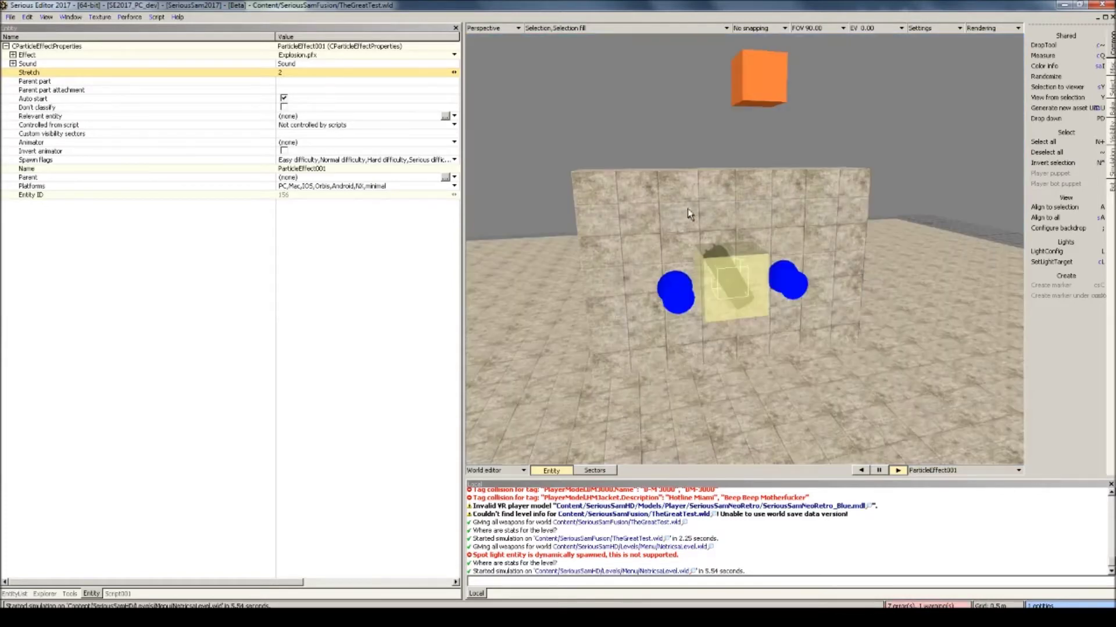
double_click(756, 85)
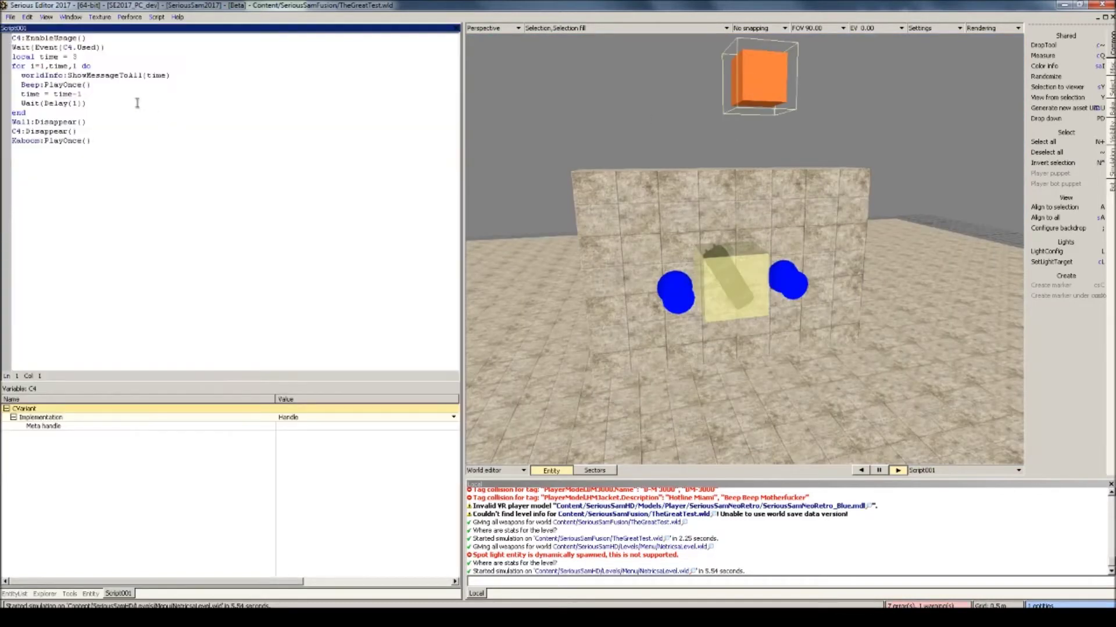
left_click(97, 141)
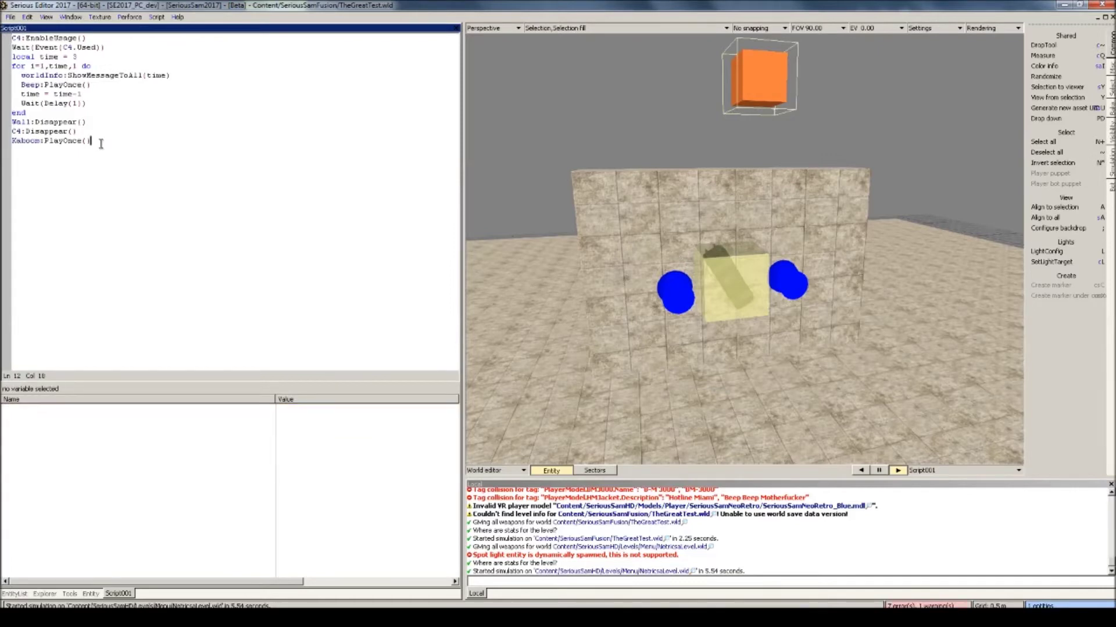
type("Particle")
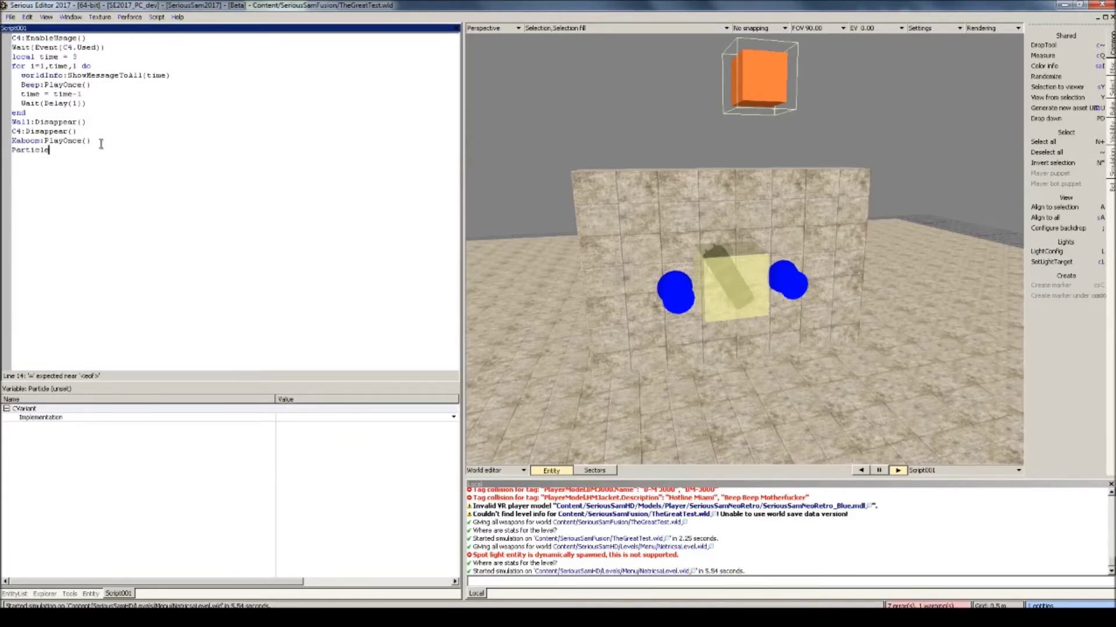
type("Effect:Start()")
left_click(724, 276)
mouse_move(654, 239)
left_mouse_down("ctrl+alt+shift")
mouse_move(112, 180)
mouse_move(58, 156)
left_mouse_up("ctrl+alt+shift")
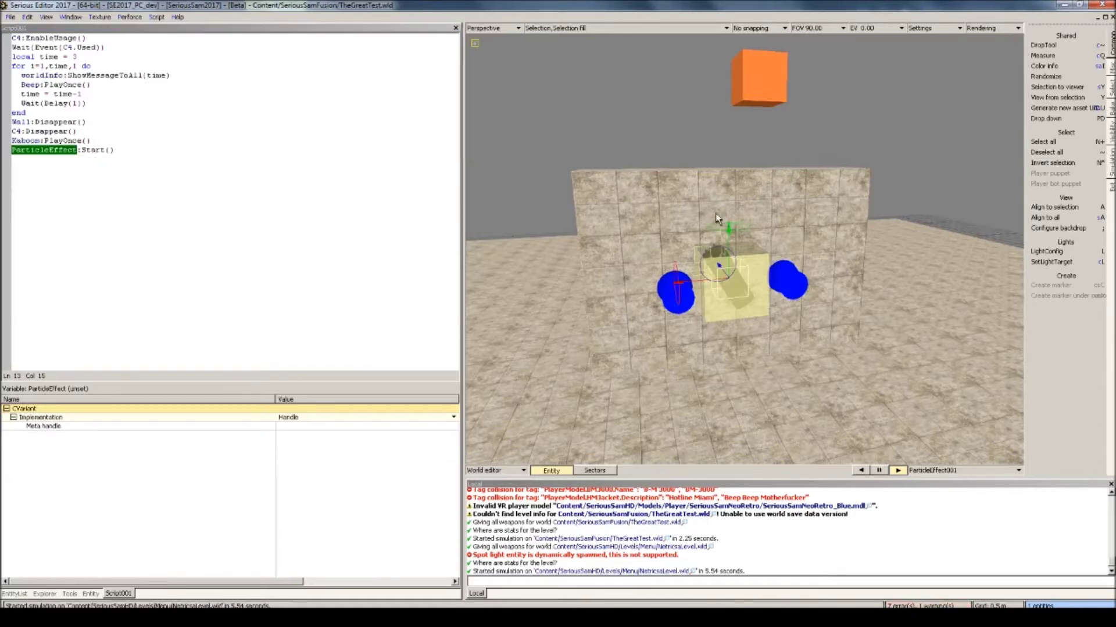
Disable Auto start on the explosion particle effect and set Controlled from script to Game scripting
left_click(90, 594)
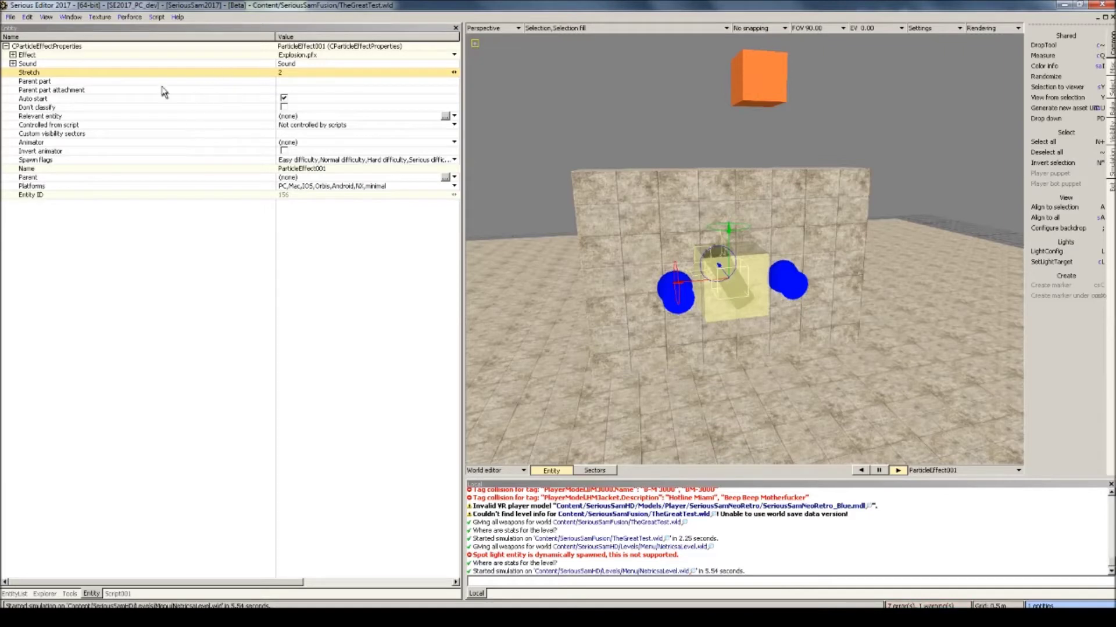
left_click(264, 108)
left_click(285, 100)
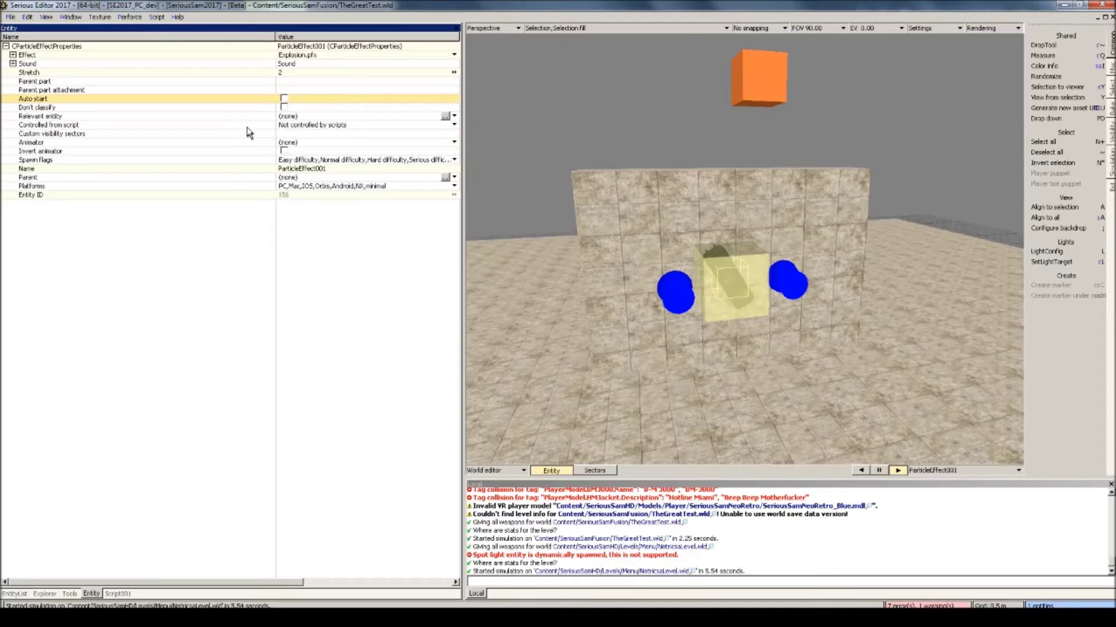
left_click(304, 126)
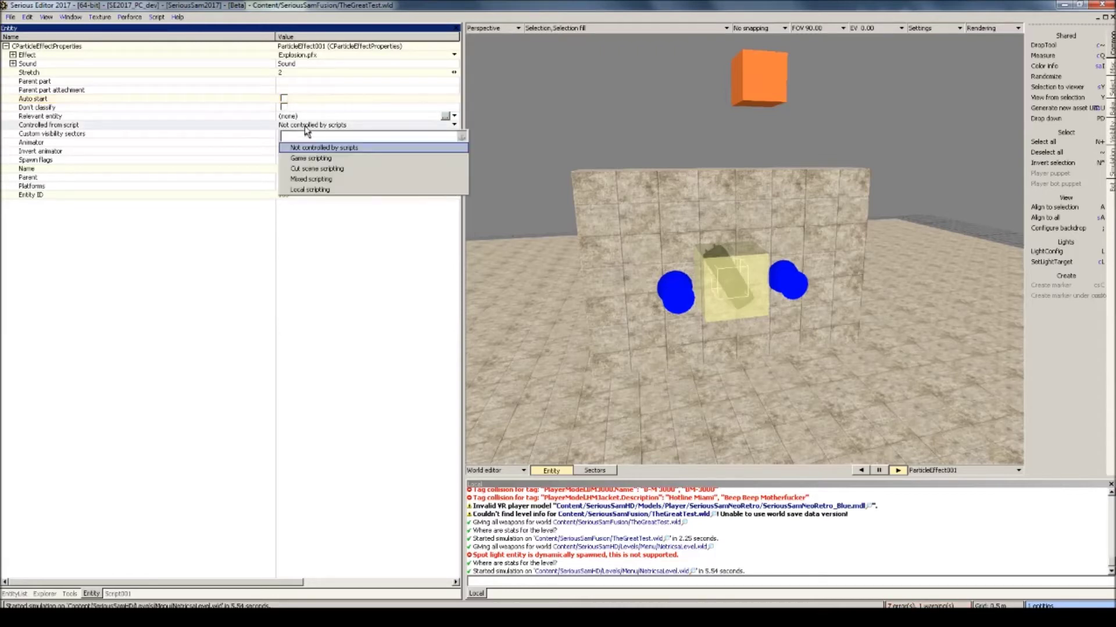
left_click(308, 158)
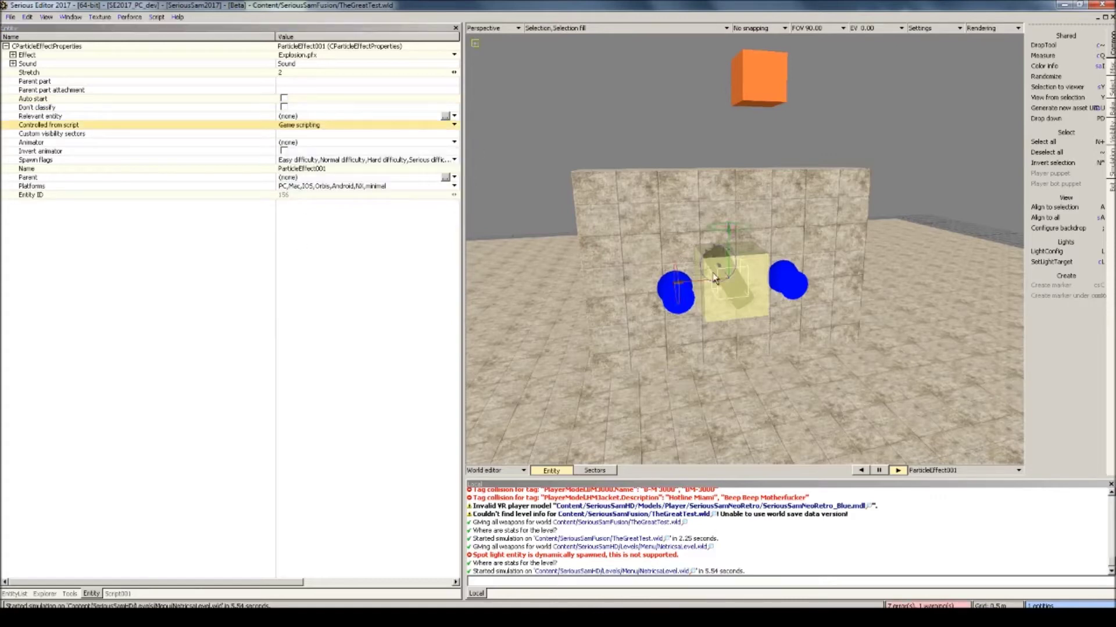
Run the level in the game to test the scripted C4 explosion
left_click(739, 297)
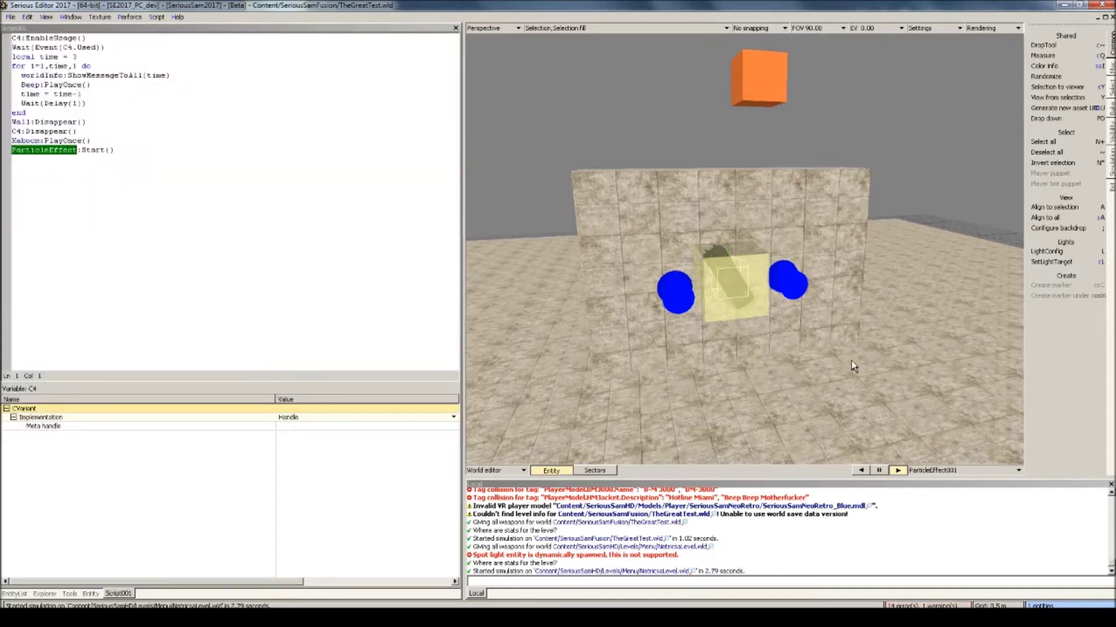
key("ctrl+g")
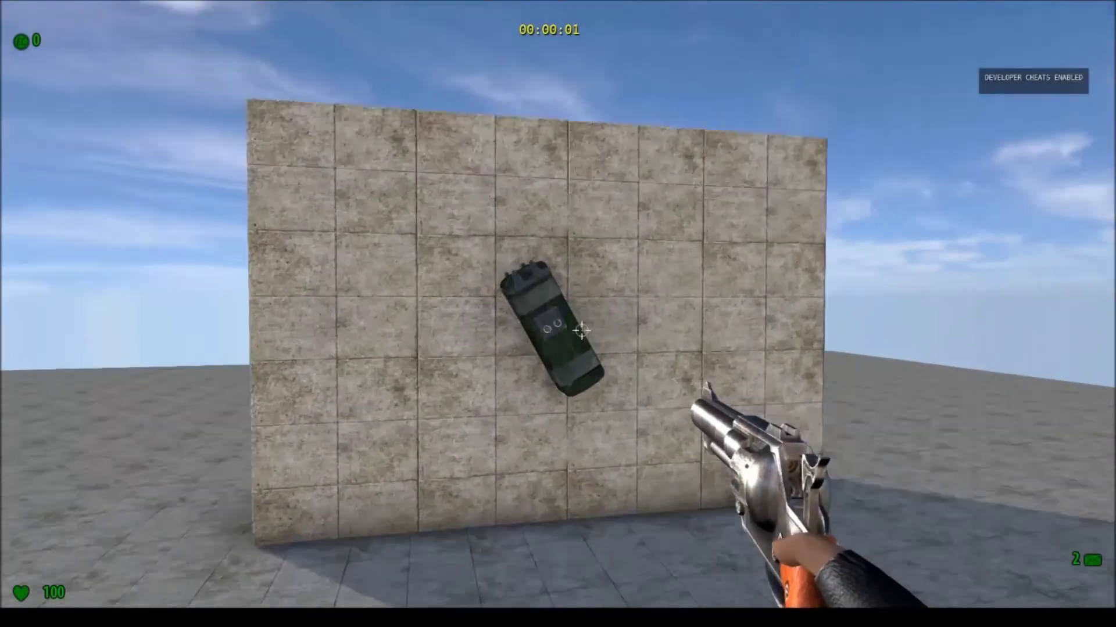
Plant the C4 on the wall in the running game, back away and detonate it to check the explosion effect
key("w")
key("d")
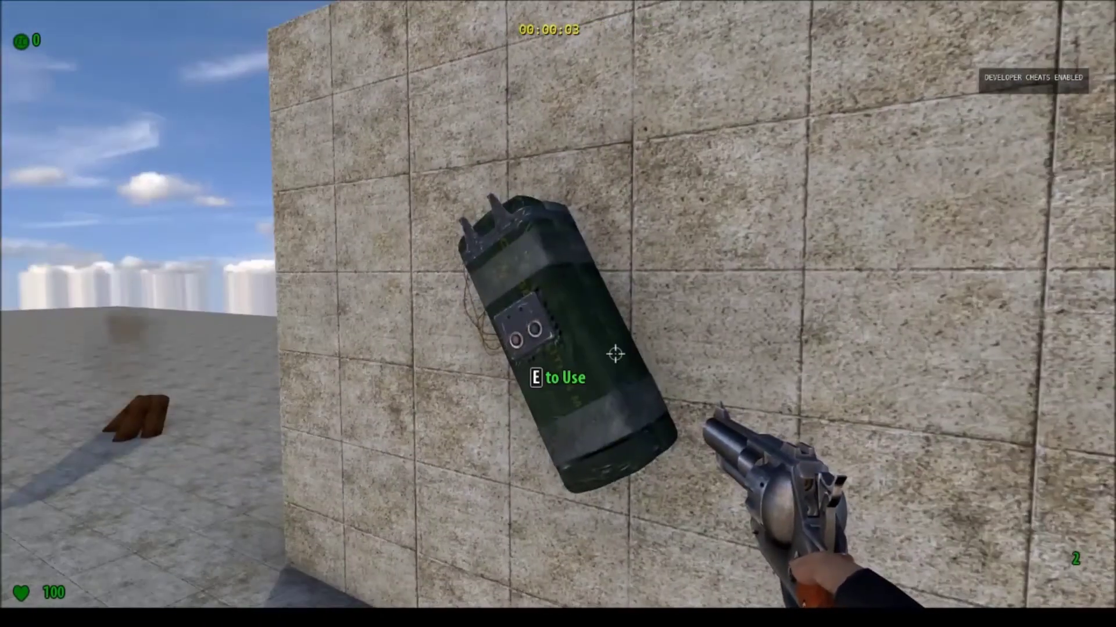
key("e")
key("s")
key("s")
key("a")
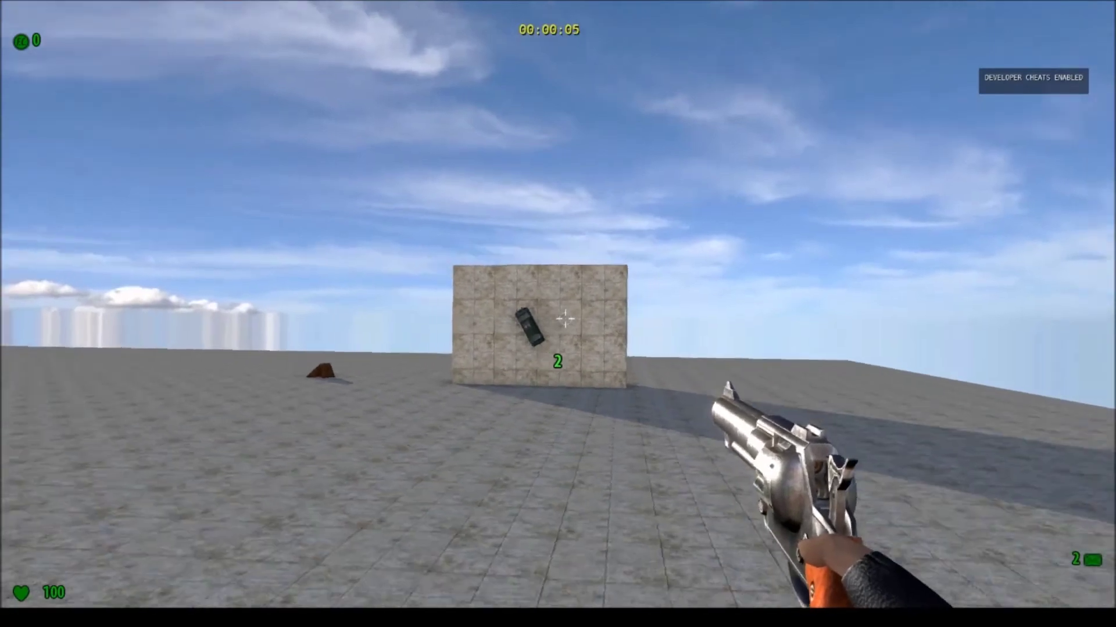
left_click(558, 314)
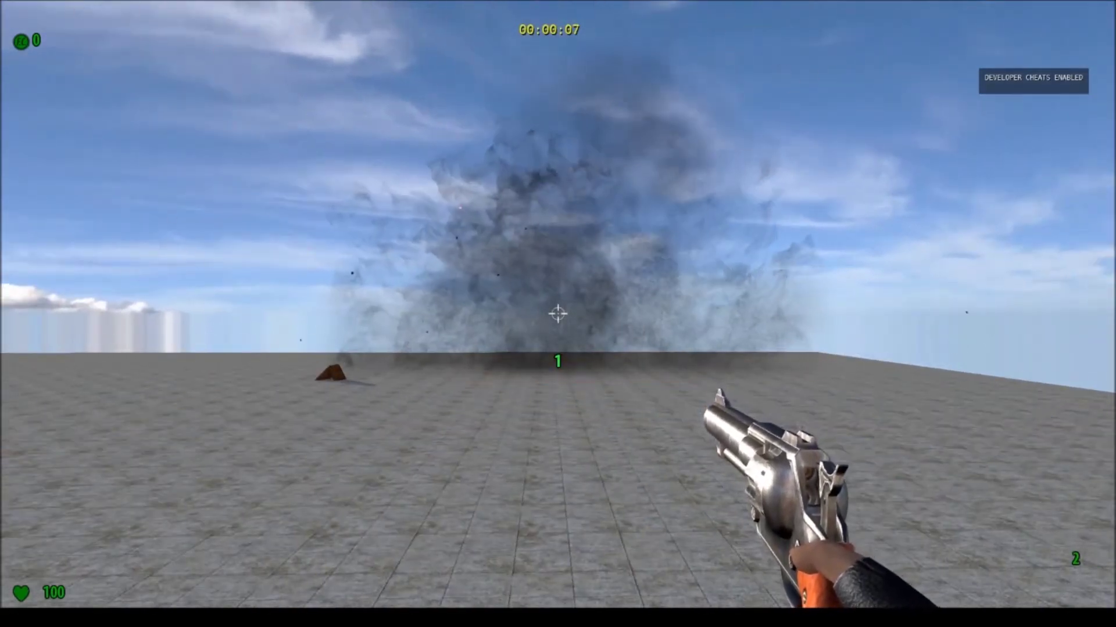
key("w")
key("a")
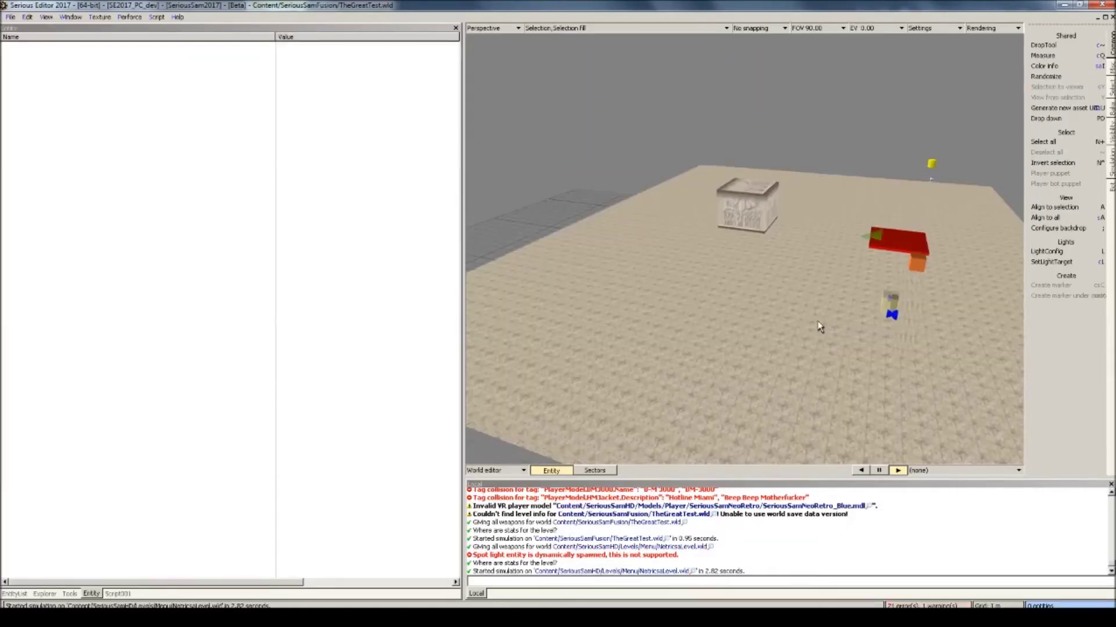
Paste a copy of the fire particle effect entity onto the open floor in front of the relief block
middle_click_drag(817, 327, 754, 340)
scroll(877, 320, "up", 5)
left_click(754, 341)
left_click(557, 259)
scroll(557, 260, "down", 5)
mouse_move(556, 259)
middle_mouse_down()
mouse_move(813, 262)
mouse_move(542, 264)
middle_mouse_up()
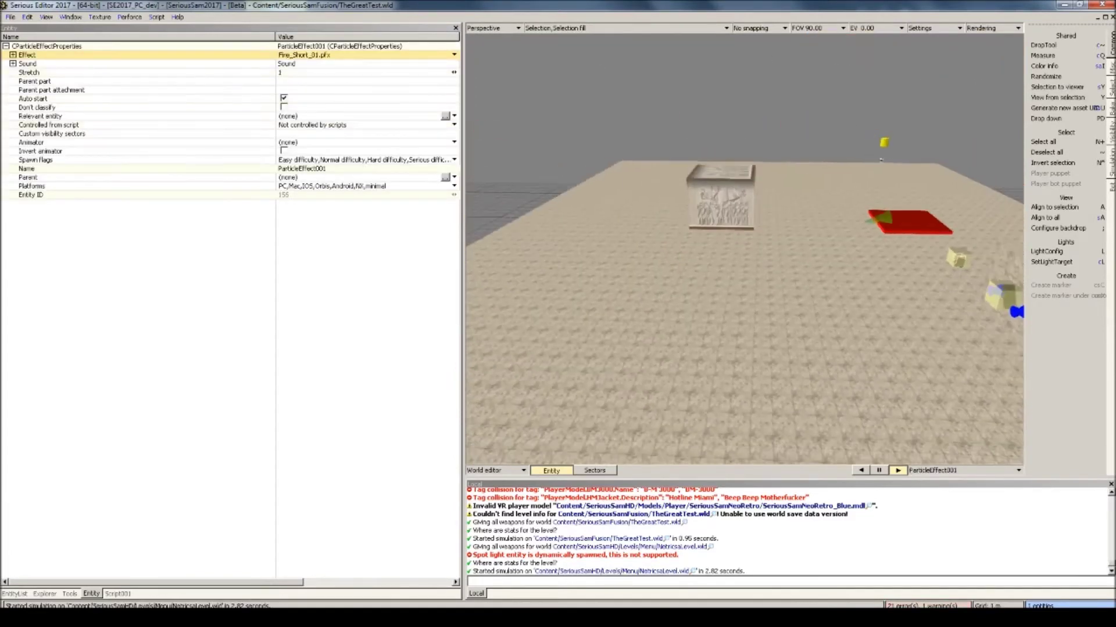
key("ctrl+v")
Change the copied particle entity's effect to Rain.pfx from the Content/SeriousSamHD/Effects folder
left_click(322, 51)
left_click(315, 57)
left_click(305, 76)
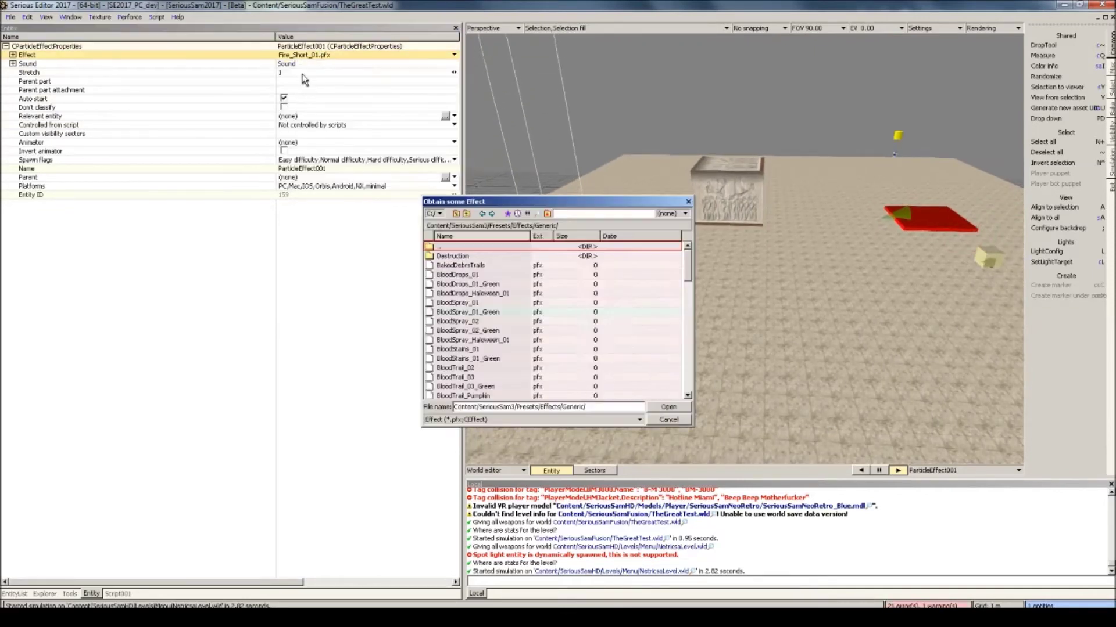
left_click(467, 213)
left_click(466, 214)
left_click(466, 214)
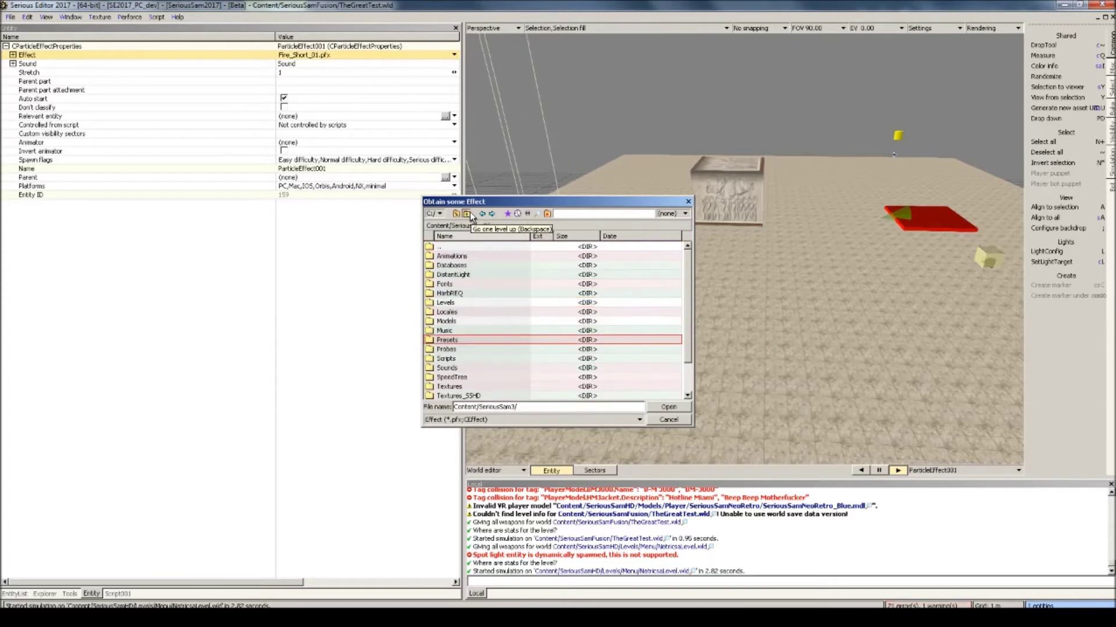
left_click(467, 214)
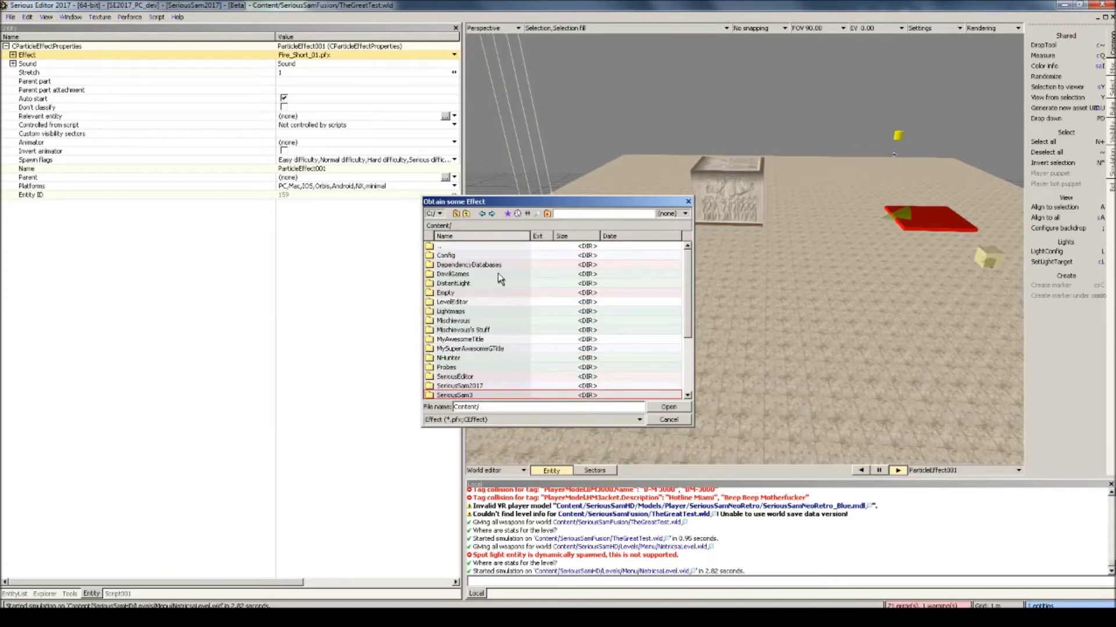
scroll(505, 313, "down", 3)
double_click(464, 347)
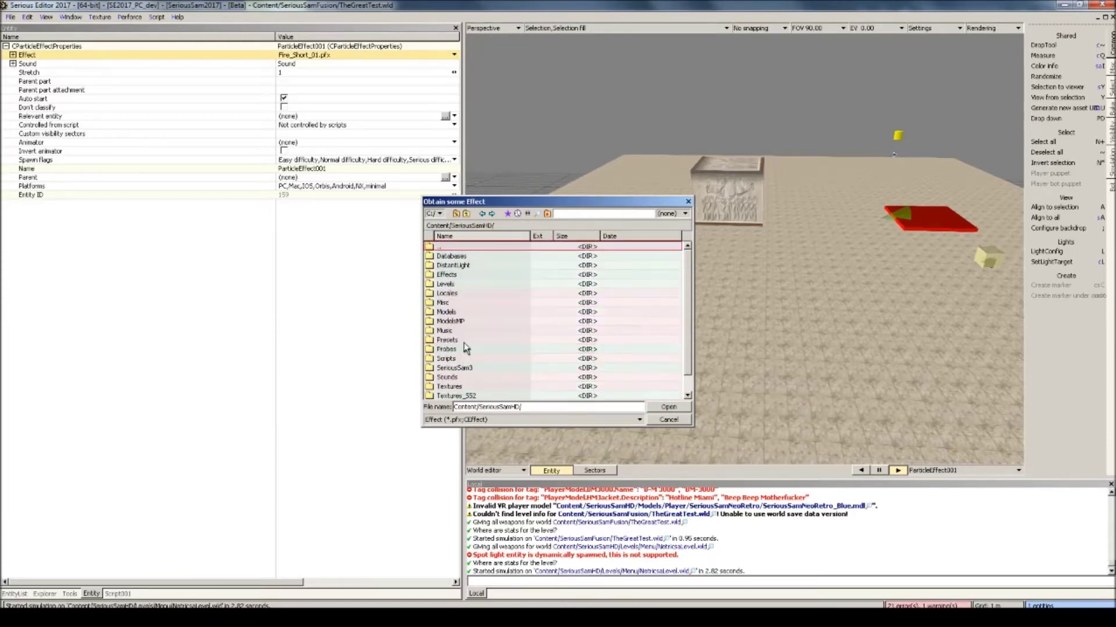
left_click(451, 343)
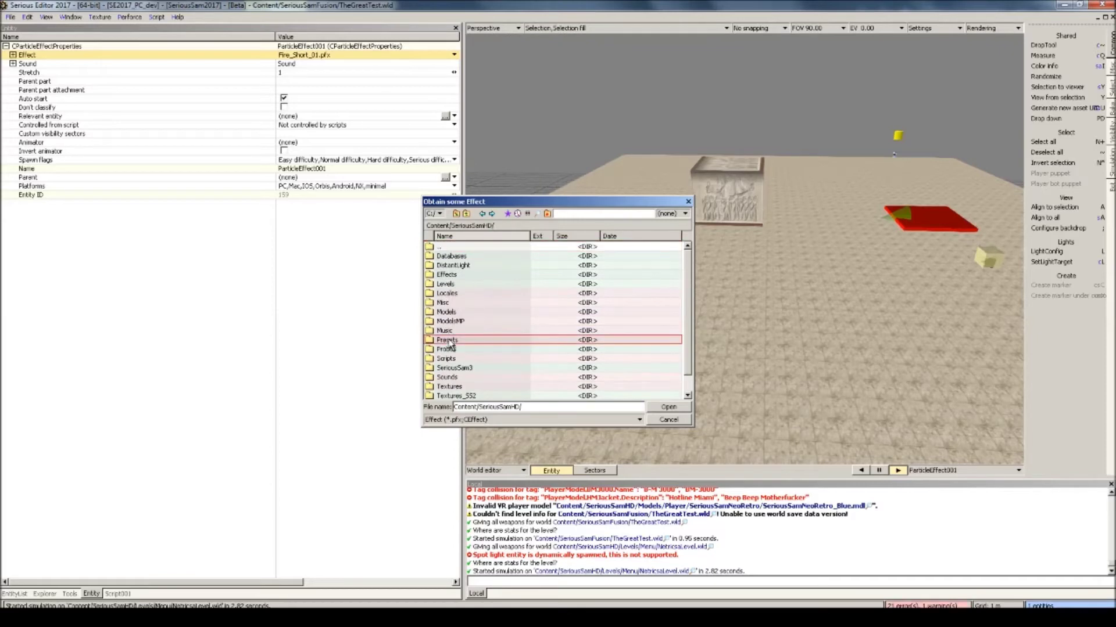
double_click(456, 276)
scroll(457, 294, "down", 3)
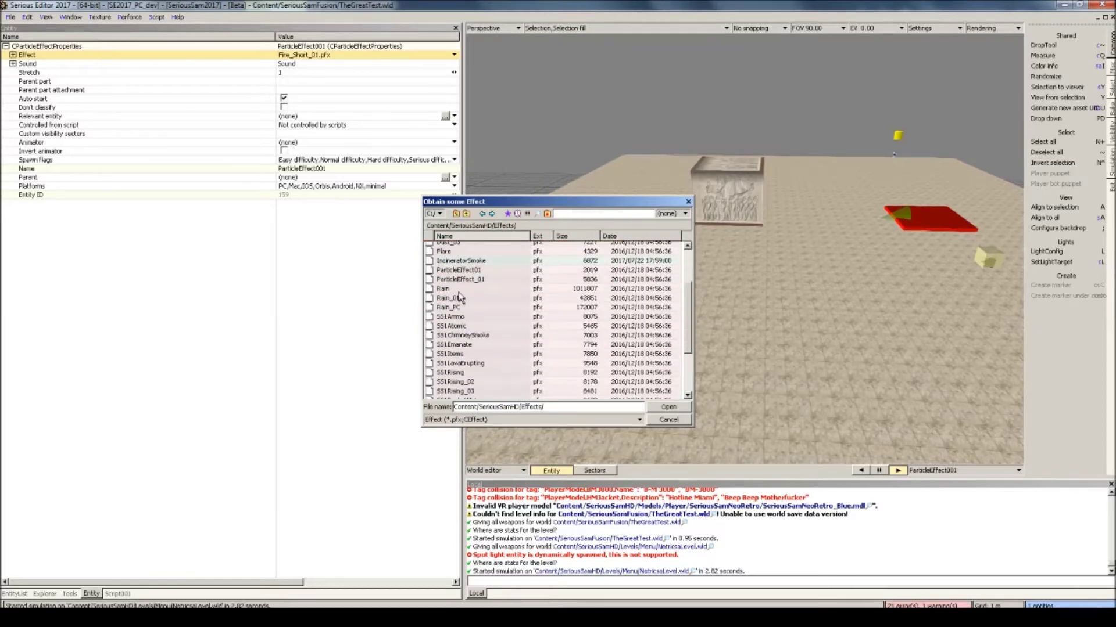
left_click(459, 290)
double_click(457, 291)
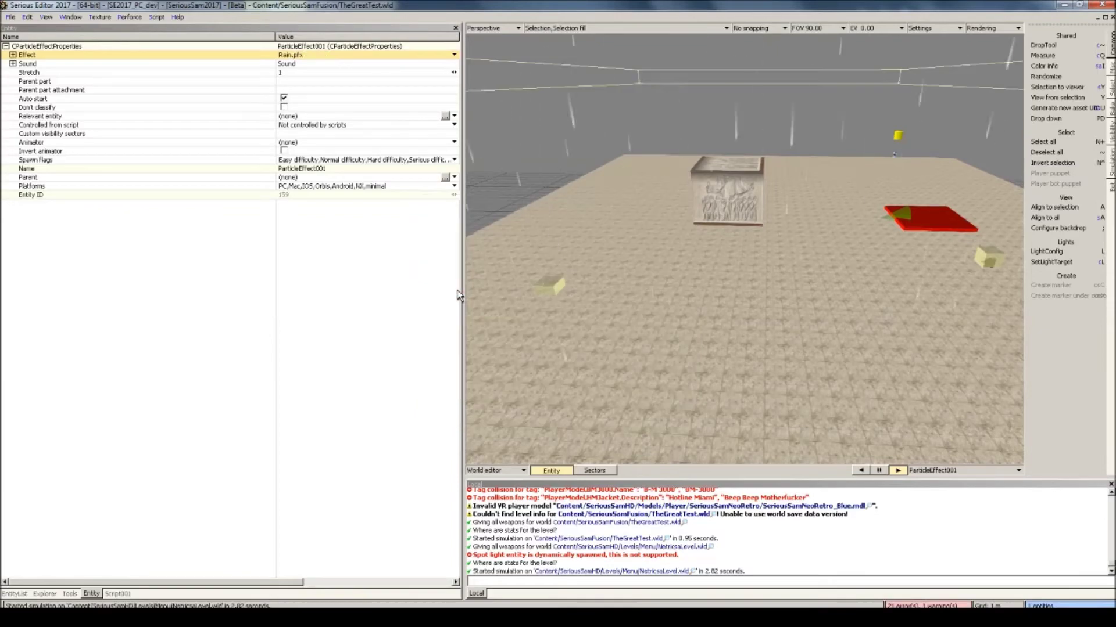
Examine the rain in the level and the Sound properties of its particle effect entity
right_click_drag(602, 265, 645, 227)
mouse_move(744, 250)
right_mouse_down()
mouse_move(546, 250)
mouse_move(720, 247)
right_mouse_up()
right_click_drag(819, 170, 807, 170)
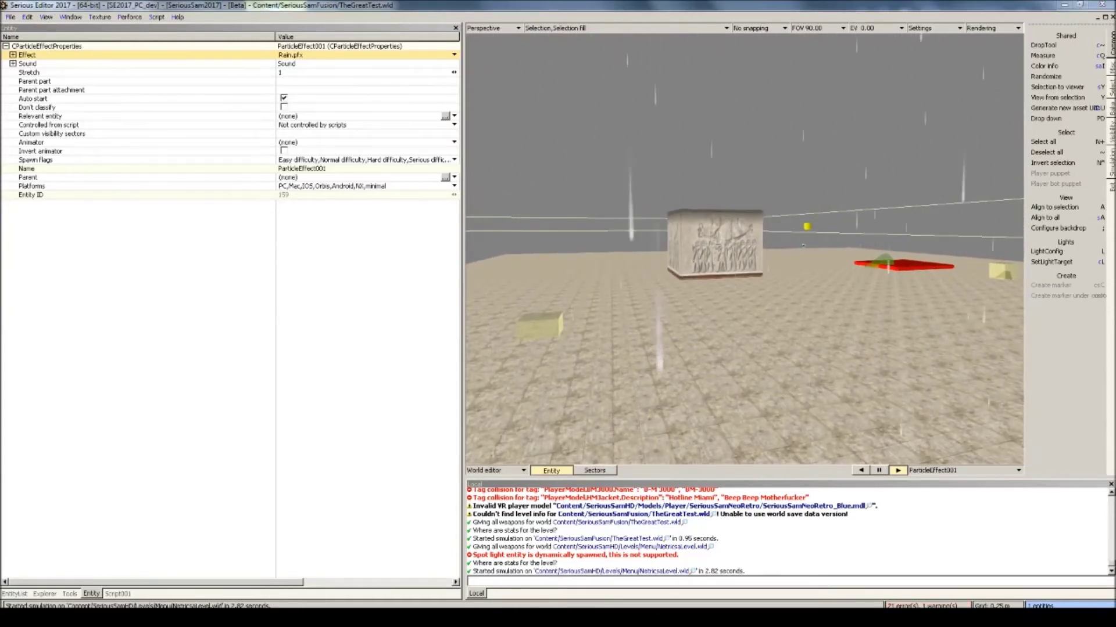
left_click(12, 64)
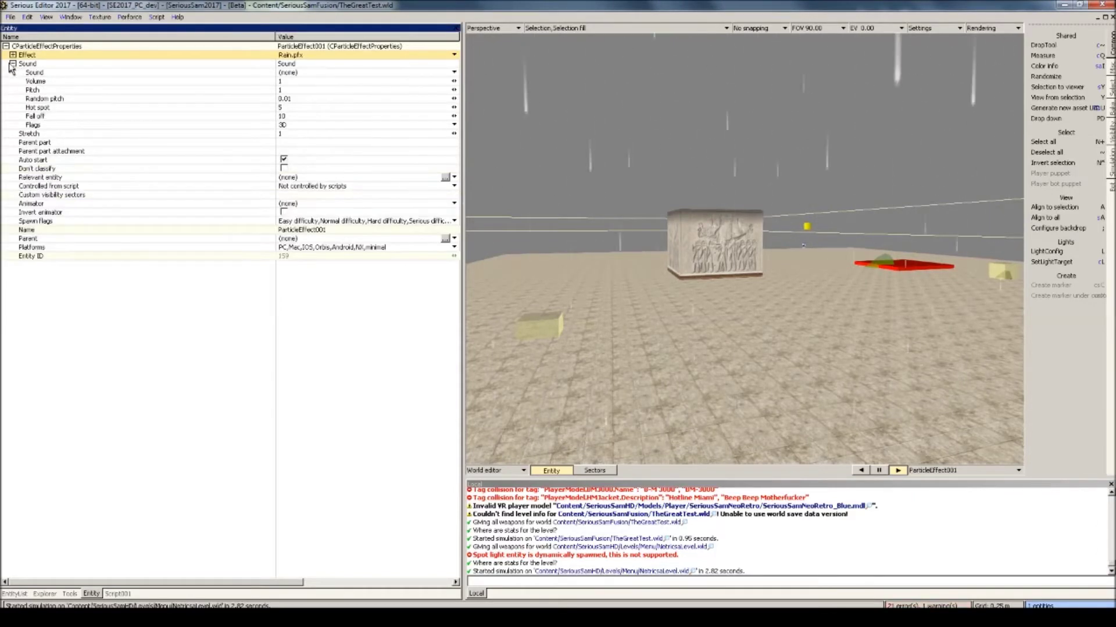
left_click(13, 64)
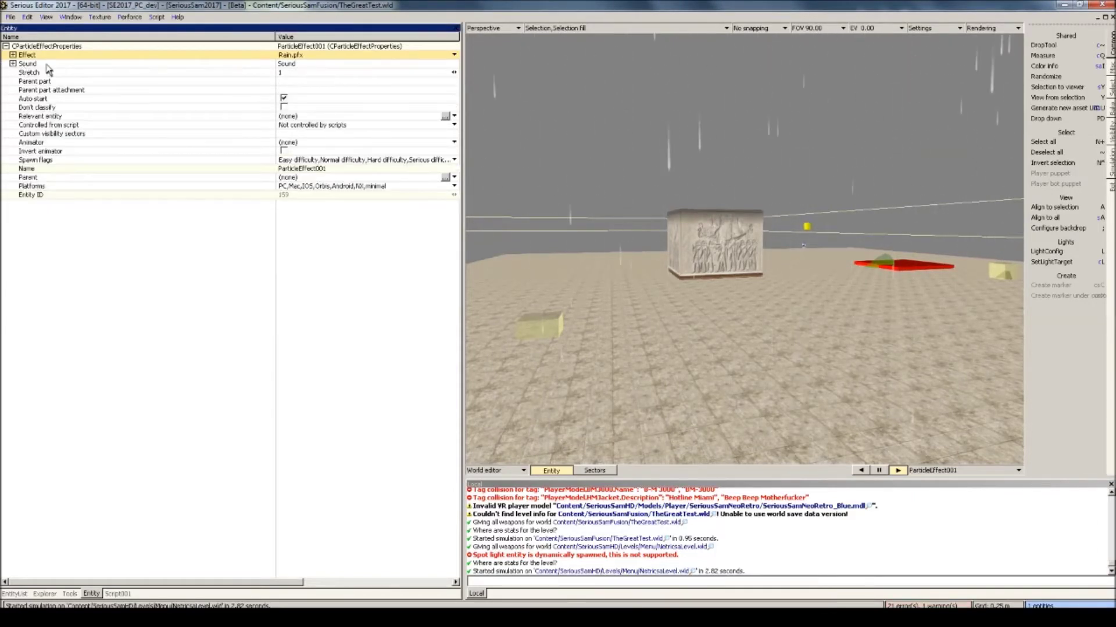
left_click(283, 63)
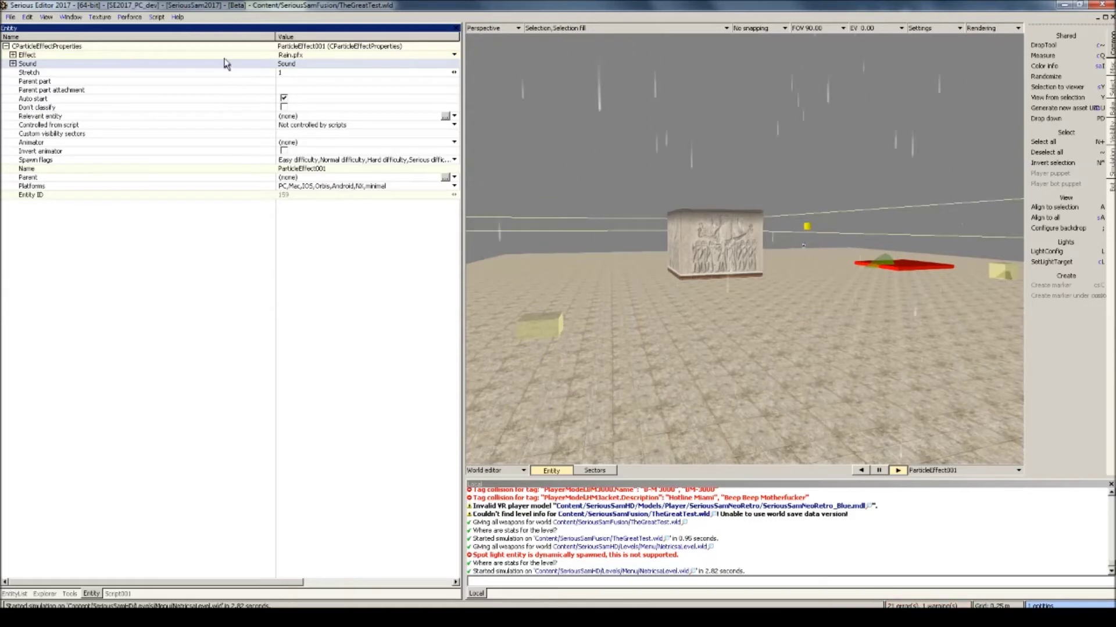
Place a Static sound entity on the floor beside the rain particle effect
left_click(35, 594)
left_click(15, 593)
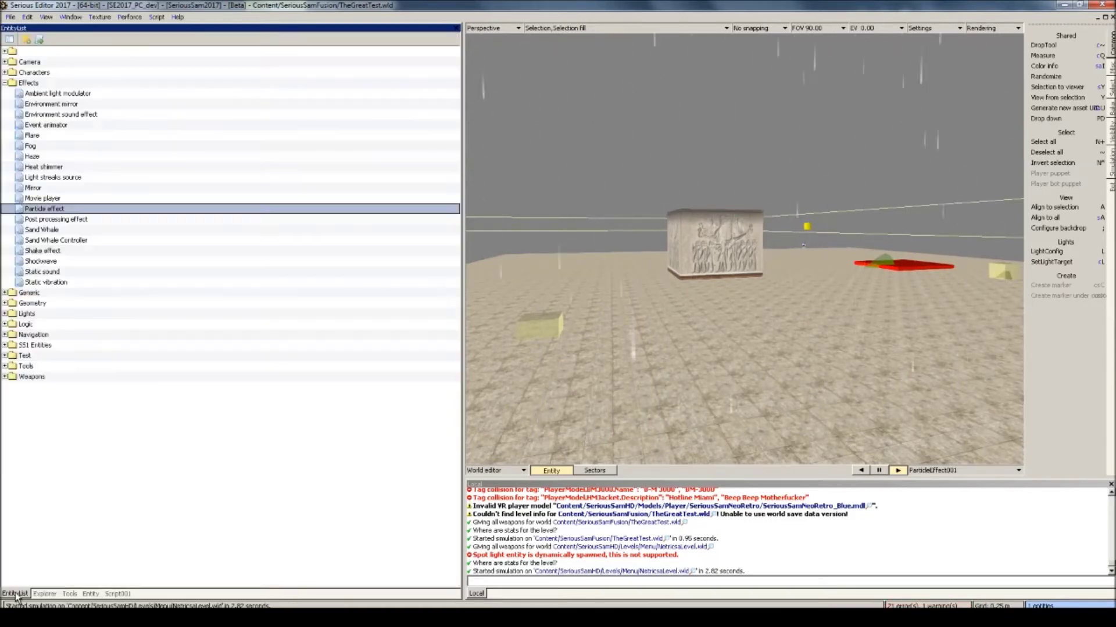
left_click(50, 272)
left_click_drag(50, 273, 604, 324)
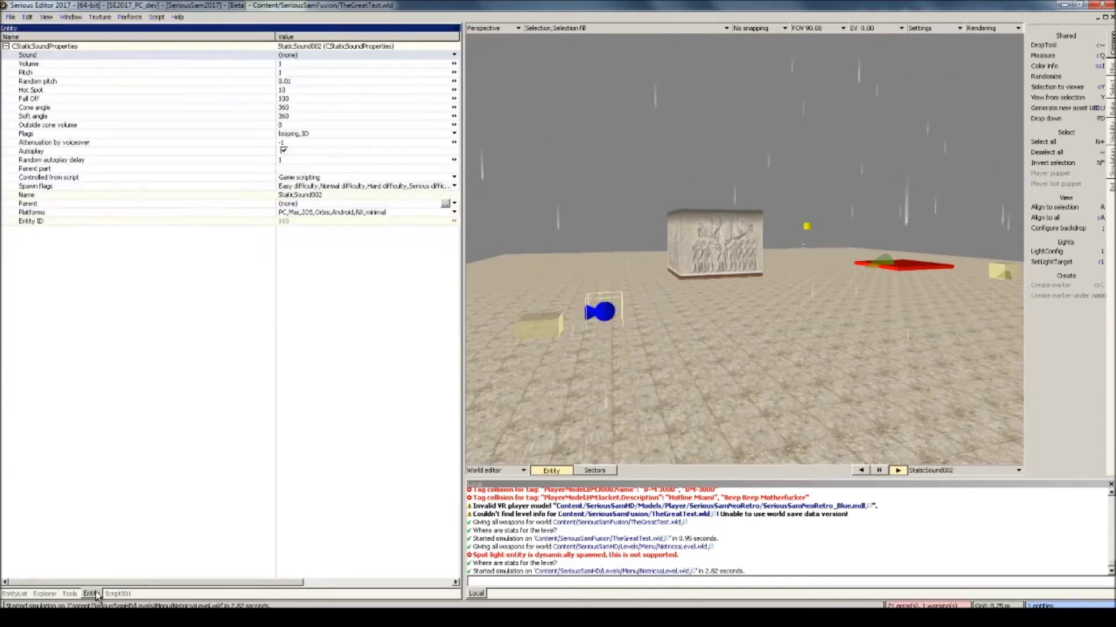
Assign rain.wav from Content/SeriousSamHD/Sounds/Environment as the static sound entity's sound
left_click(301, 54)
left_click(302, 83)
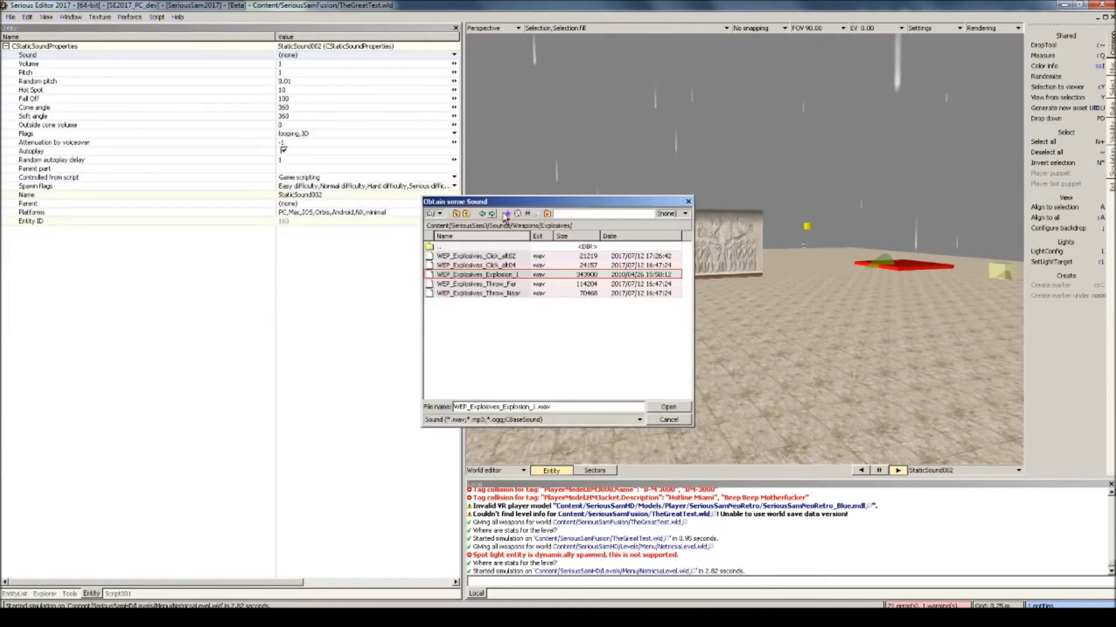
left_click(467, 214)
left_click(467, 214)
left_click(468, 214)
left_click(467, 214)
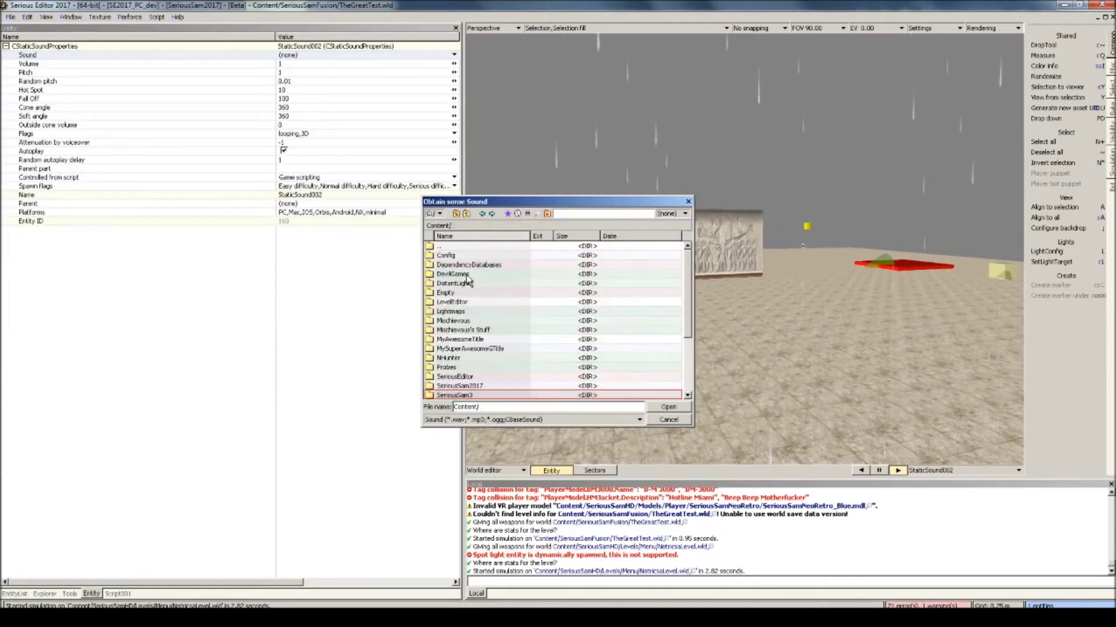
double_click(457, 367)
double_click(447, 377)
scroll(474, 293, "down", 1)
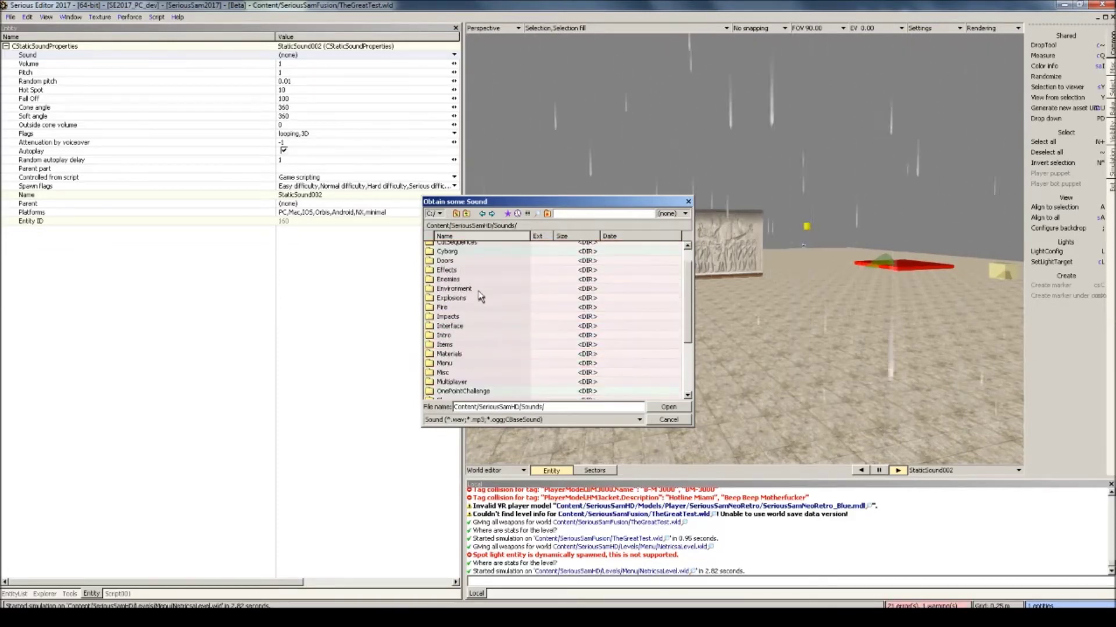
left_click(477, 284)
scroll(478, 284, "up", 1)
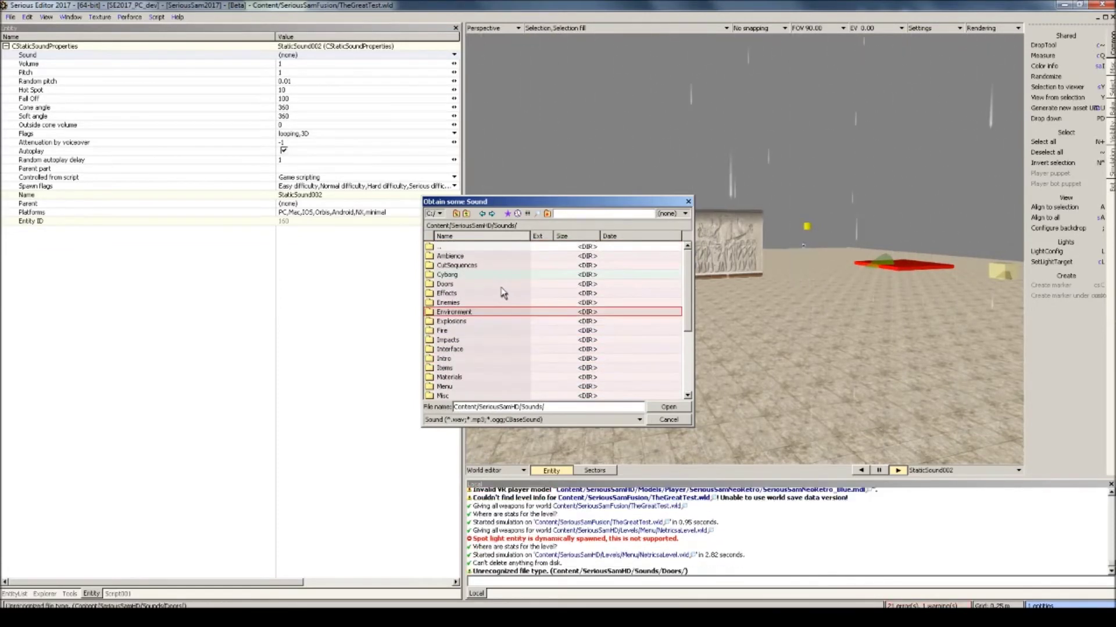
double_click(477, 313)
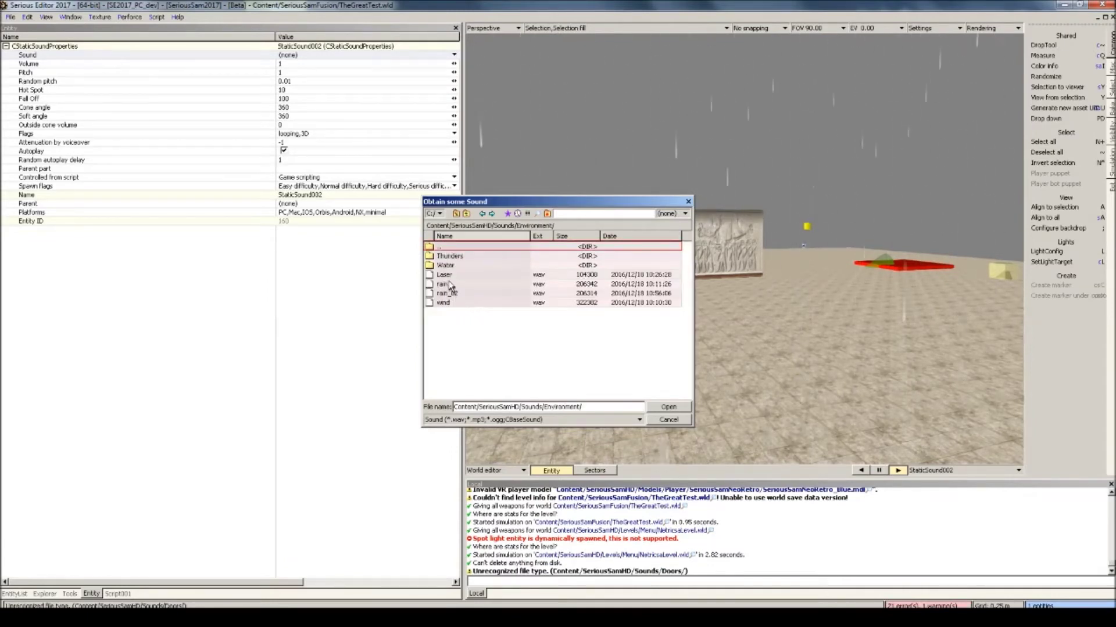
left_click(451, 284)
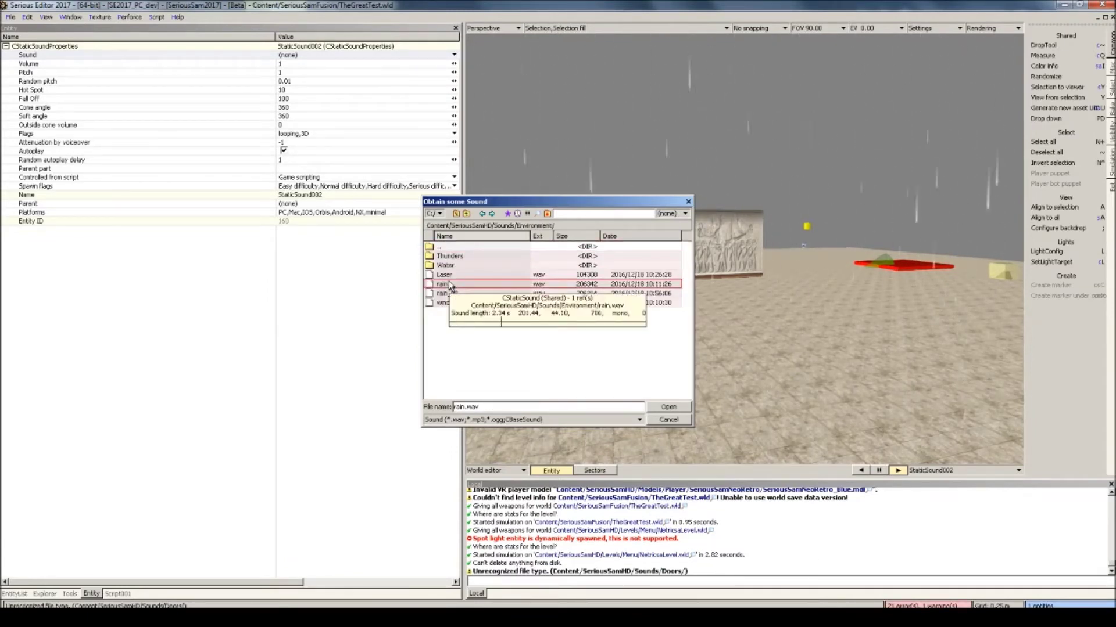
double_click(450, 284)
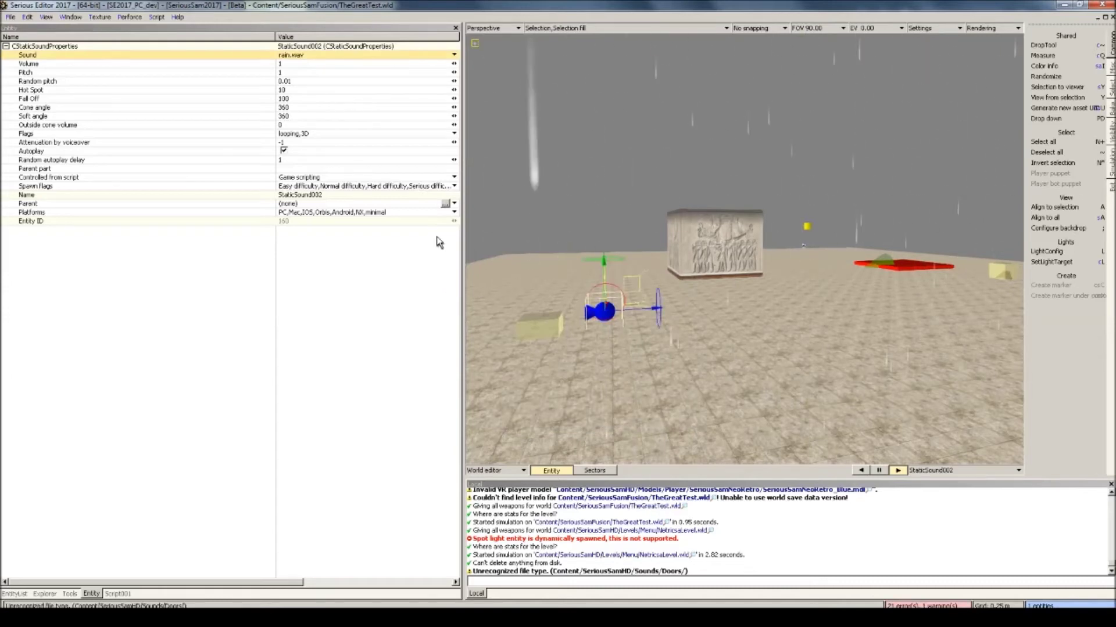
Set the rain sound's flags to looping only, without 3D
left_click(293, 134)
left_click(291, 157)
left_click(292, 135)
left_click(288, 165)
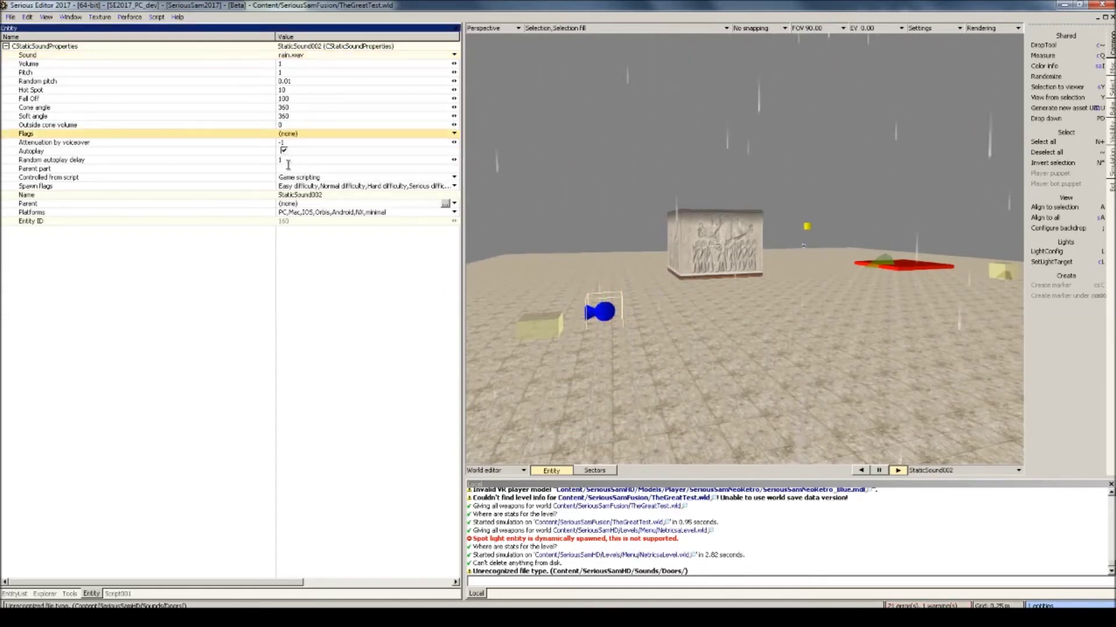
left_click(286, 135)
left_click(287, 146)
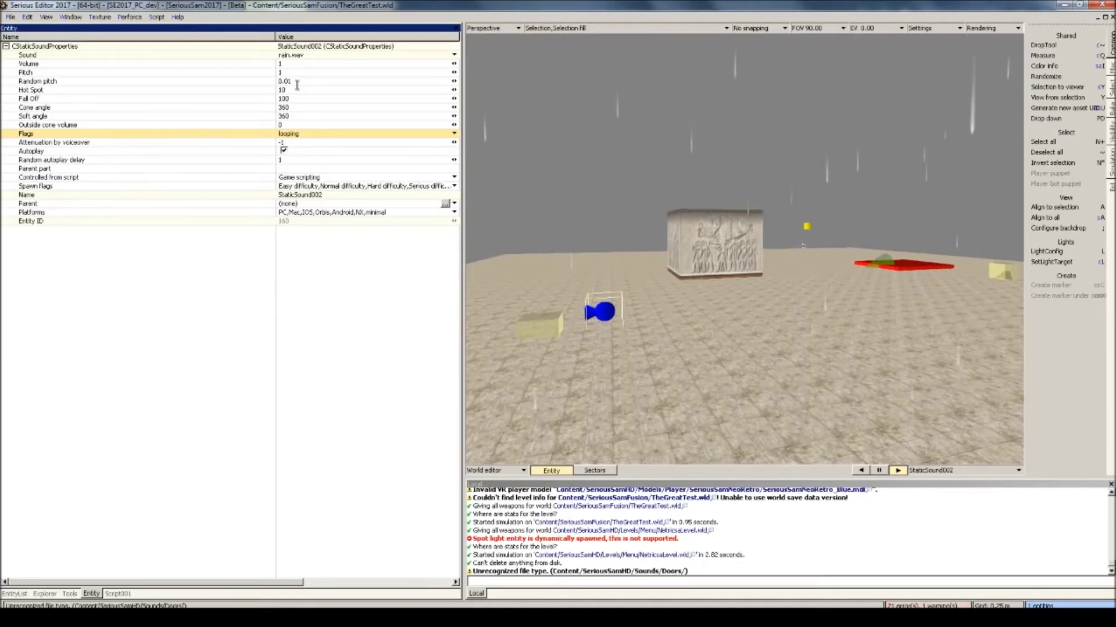
left_click(592, 171)
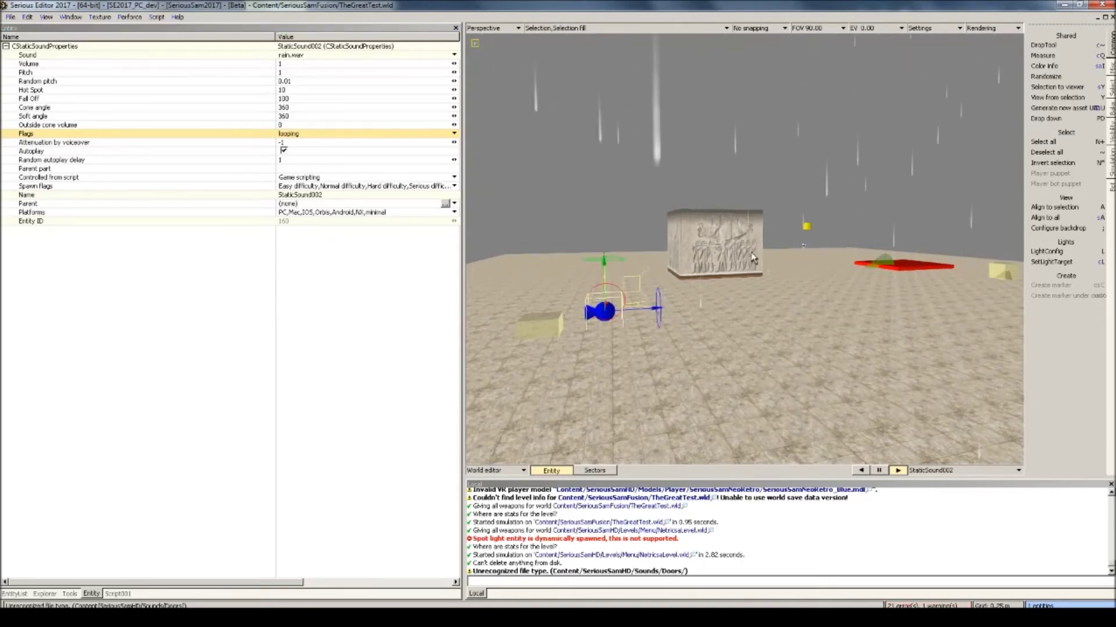
Run the level in the game to check the rain effect and its sound, and return to the editor
key("7")
right_click_drag(752, 253, 748, 104)
right_click_drag(748, 166, 749, 268)
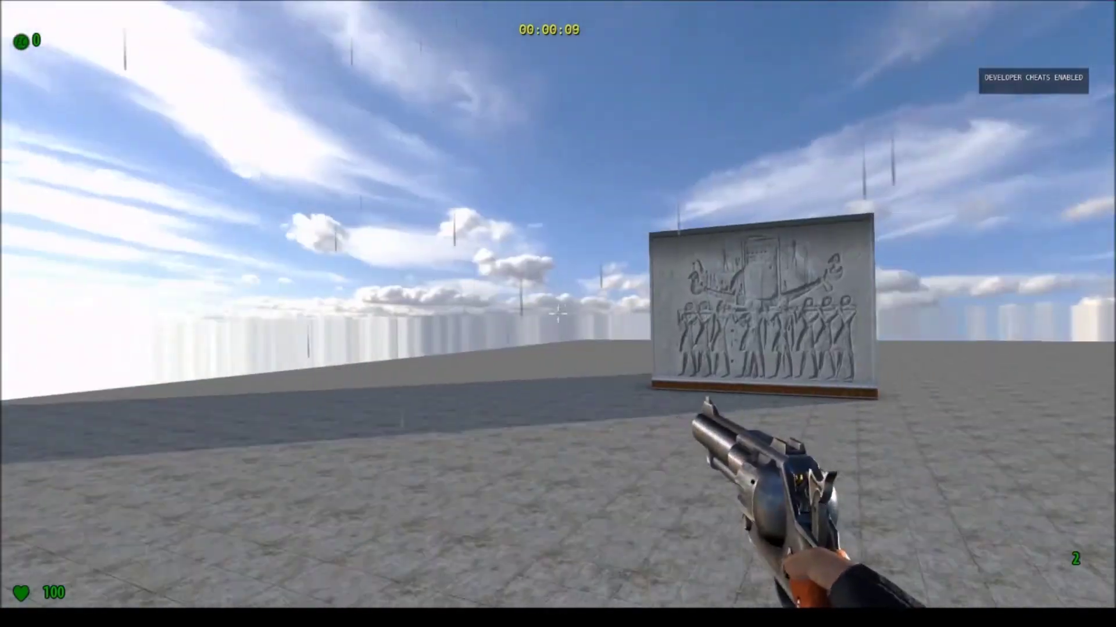
key("Escape")
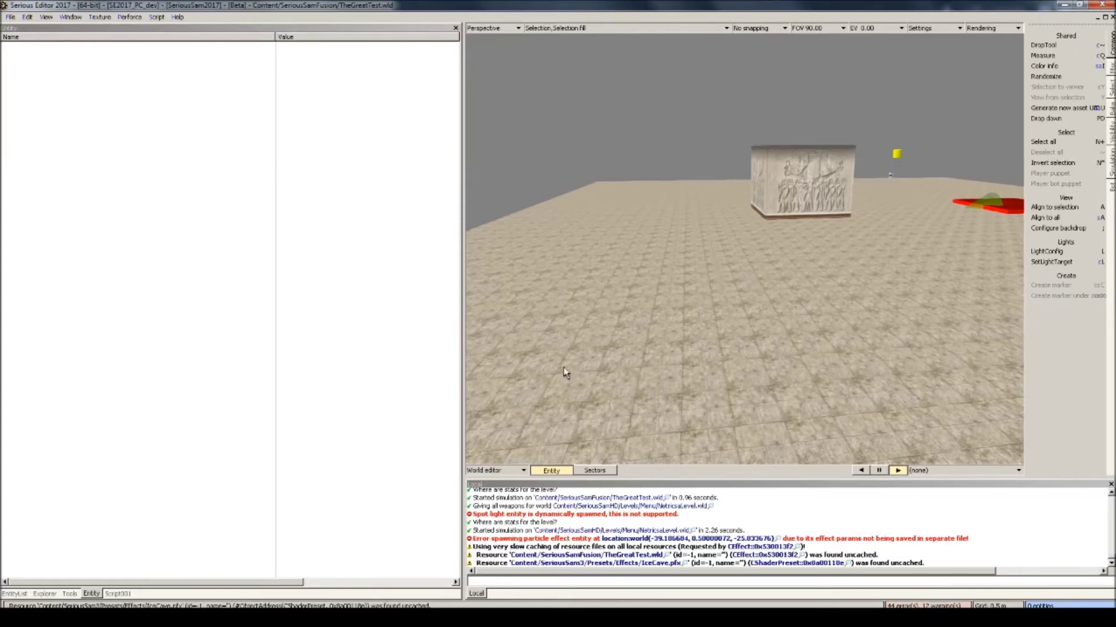
Place a new Particle effect entity on the floor in front of the relief block and create a new CEffect for it
left_click(14, 594)
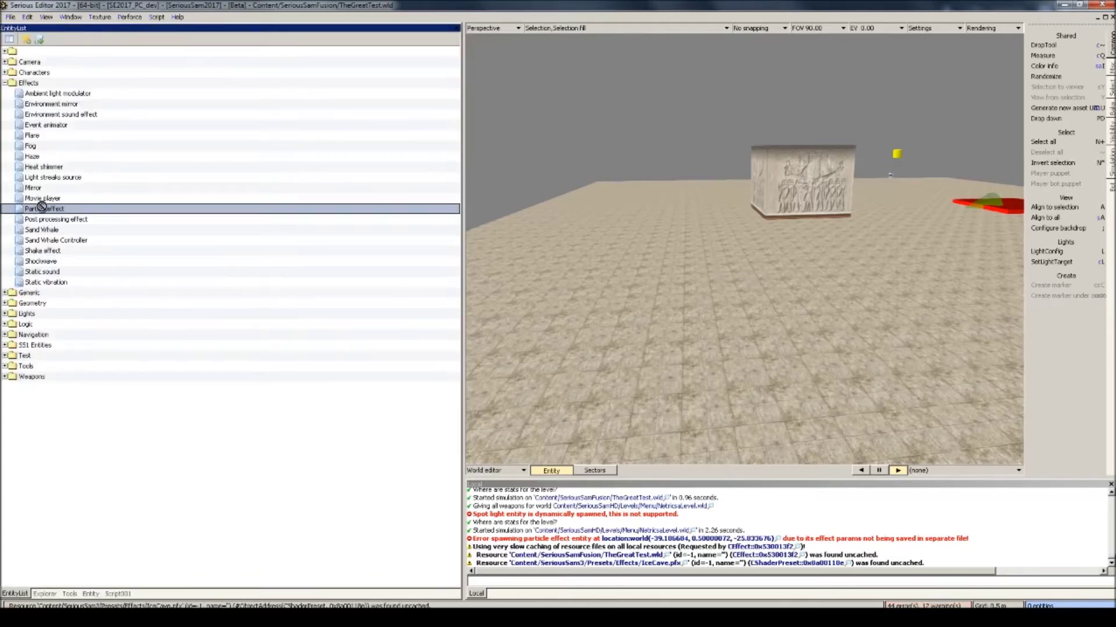
left_click_drag(49, 209, 687, 302)
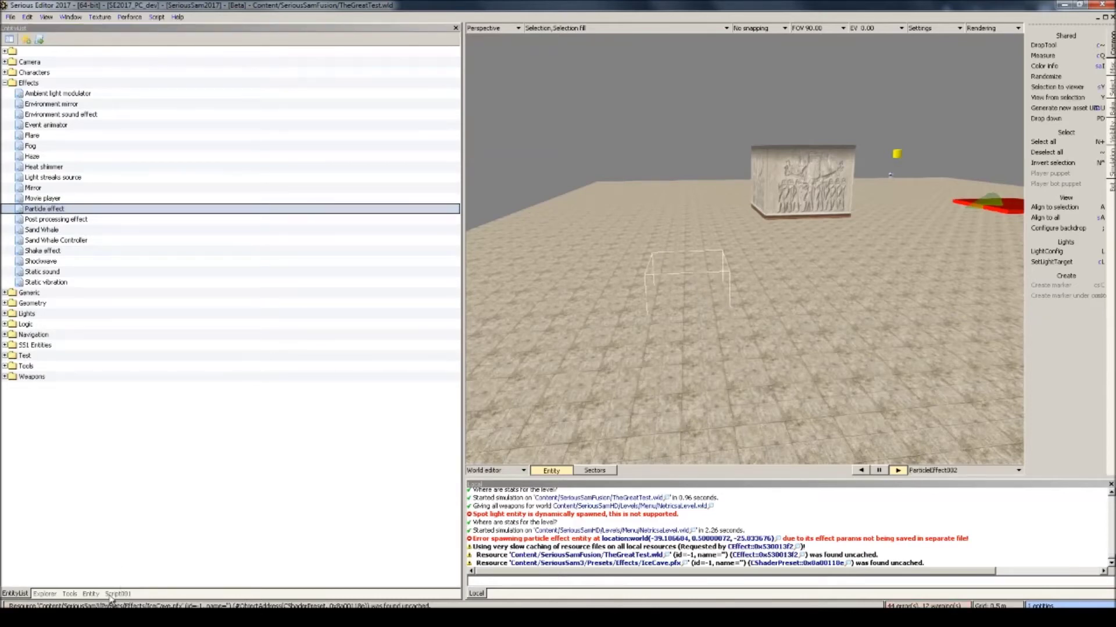
left_click(91, 593)
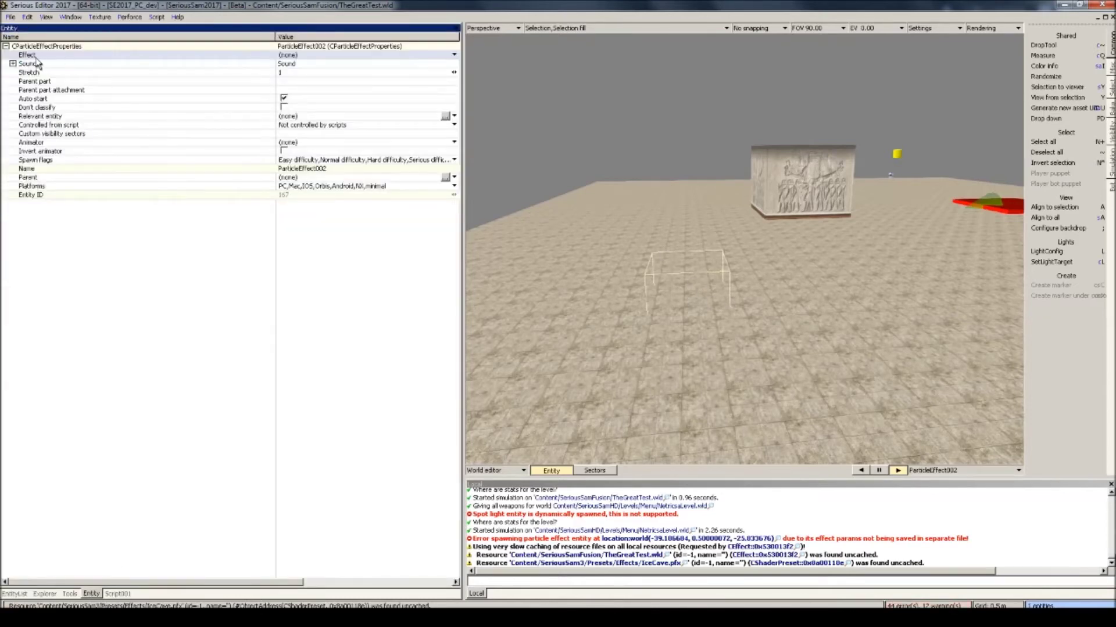
left_click(341, 55)
mouse_move(426, 71)
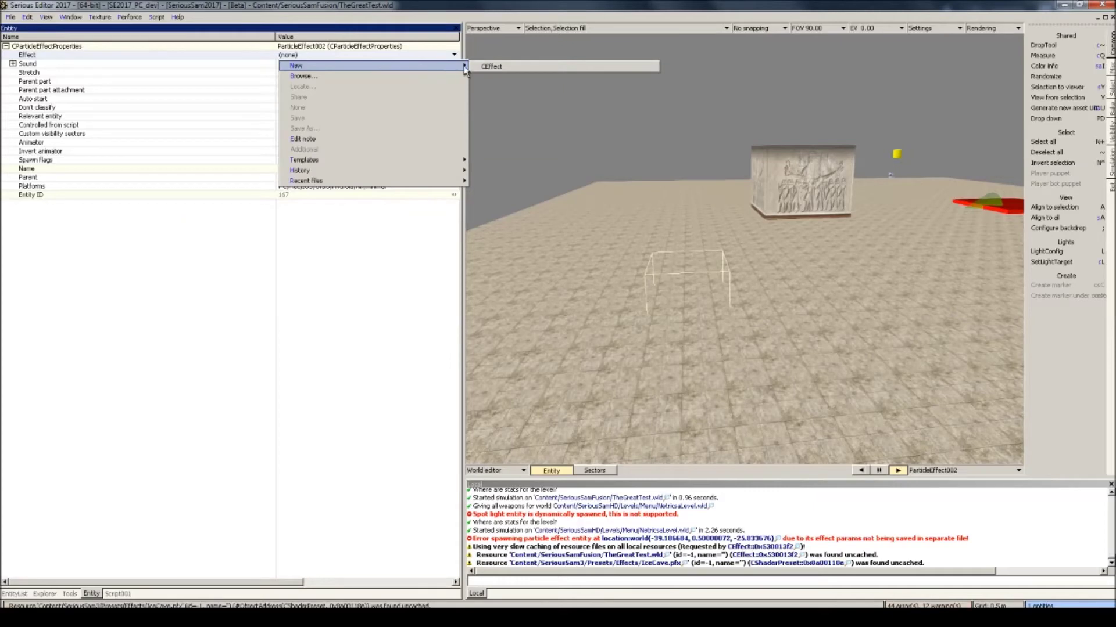
left_click(491, 67)
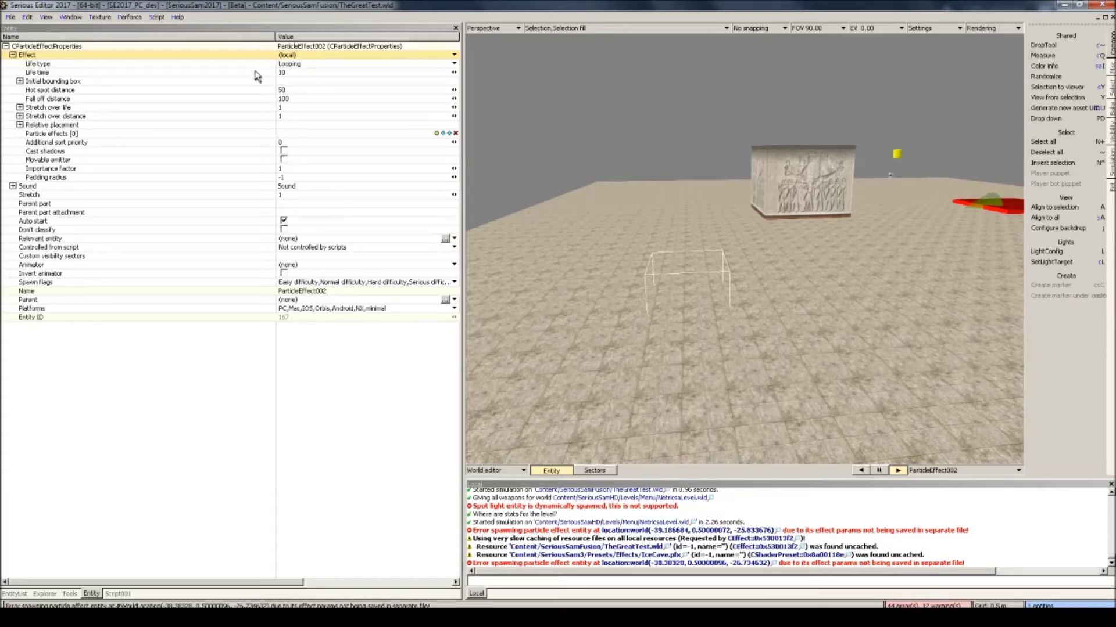
Save the new local effect as MyAwesomeEffect.pfx in Content/SeriousSam3/Presets/Effects
left_click(295, 58)
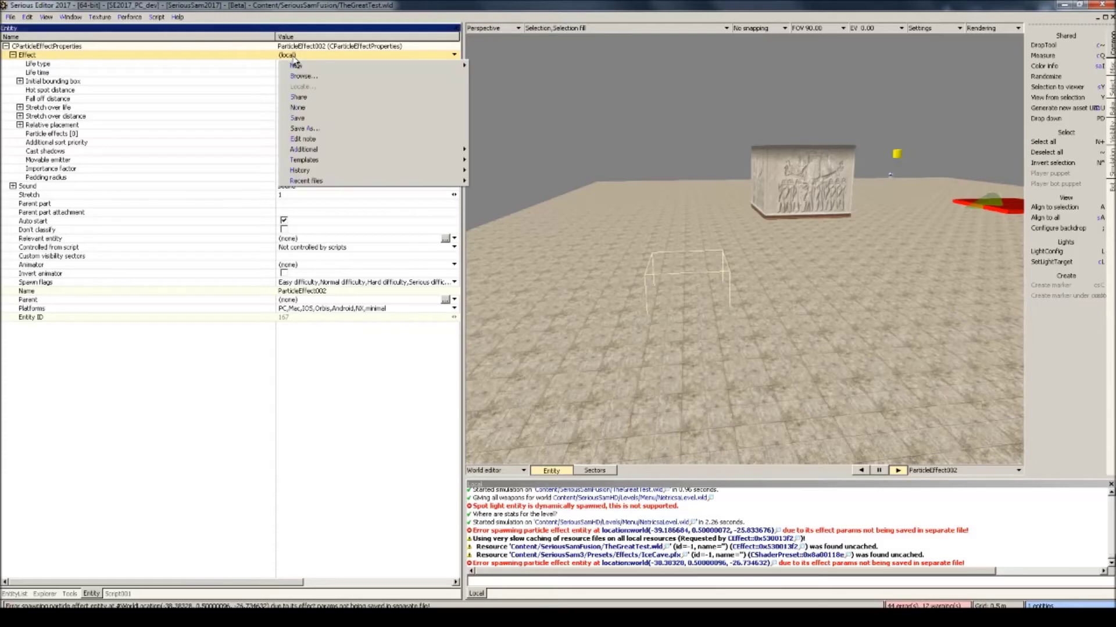
left_click(311, 132)
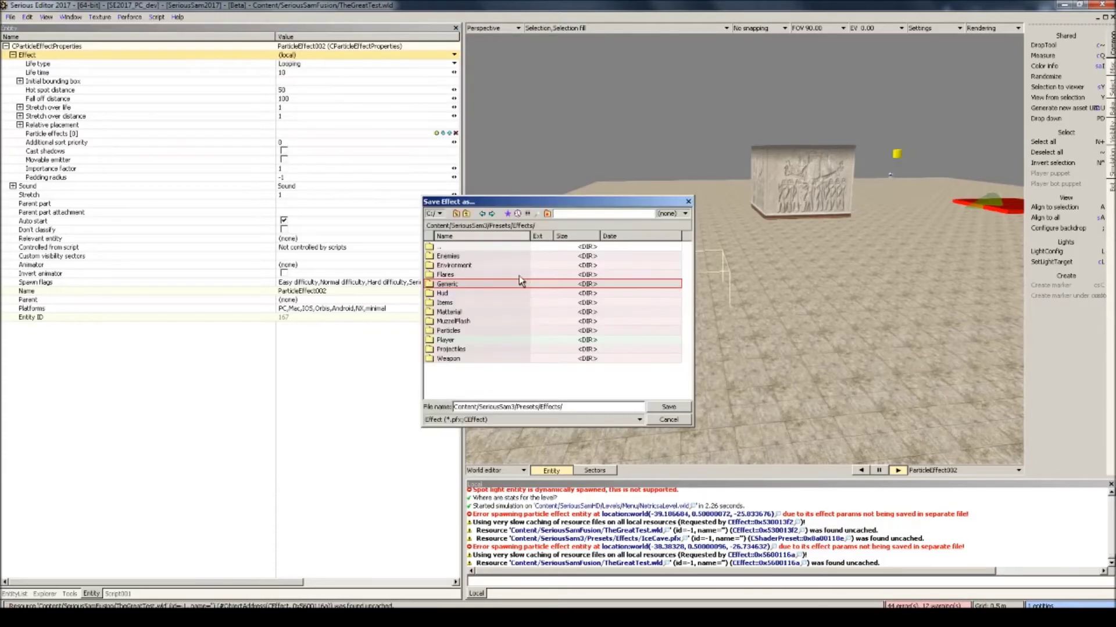
left_click_drag(517, 406, 540, 407)
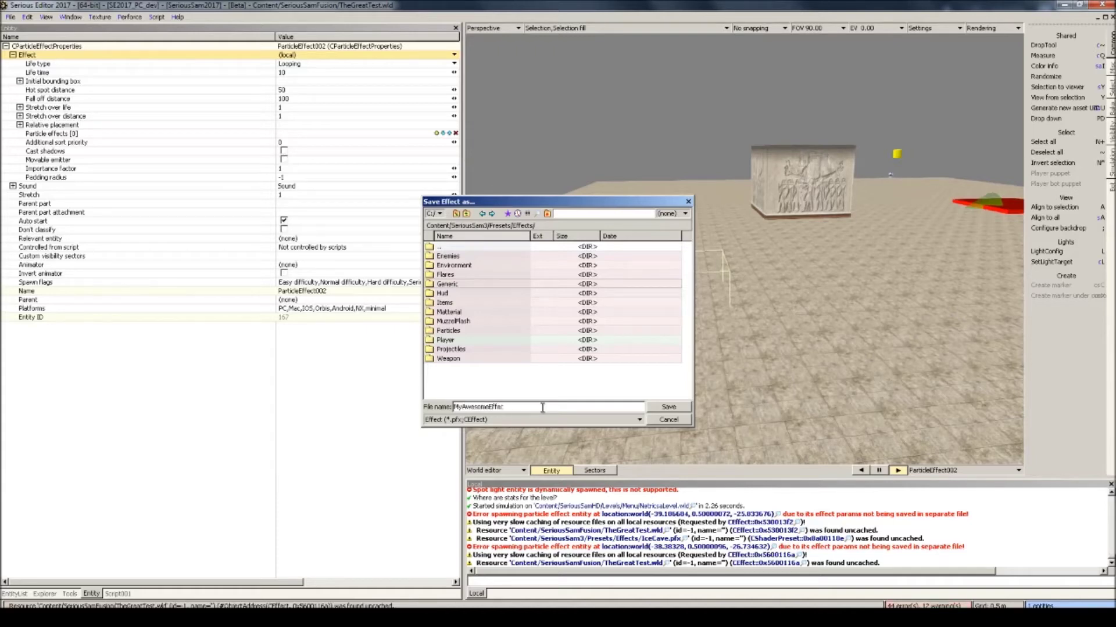
key("Return")
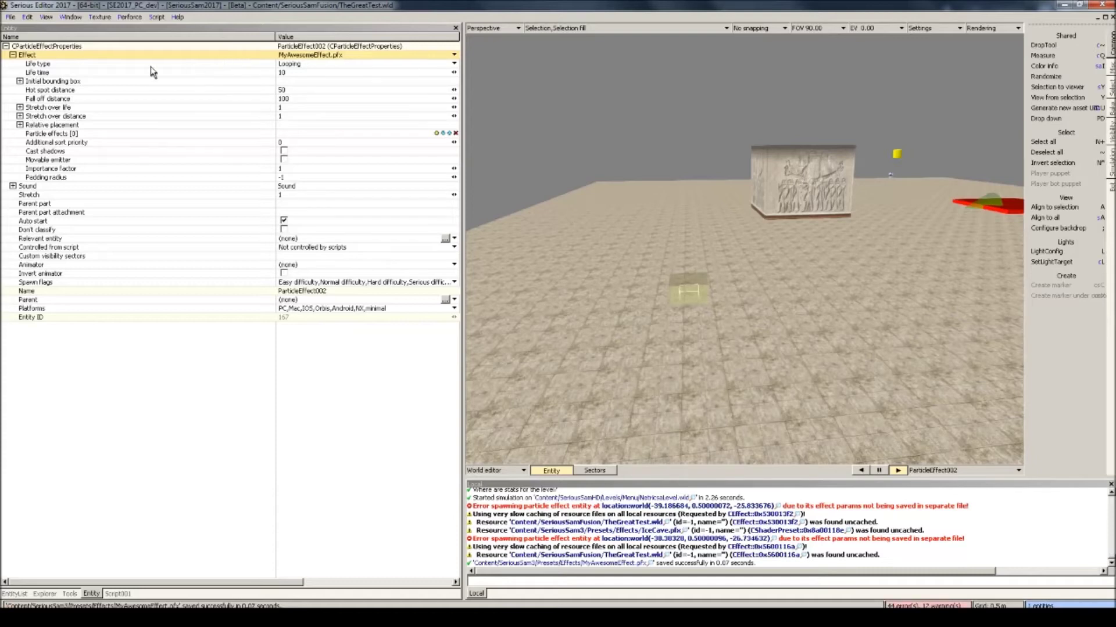
Keep the effect's life type as Looping and add a Machine particle effect to its particle effects
left_click(303, 64)
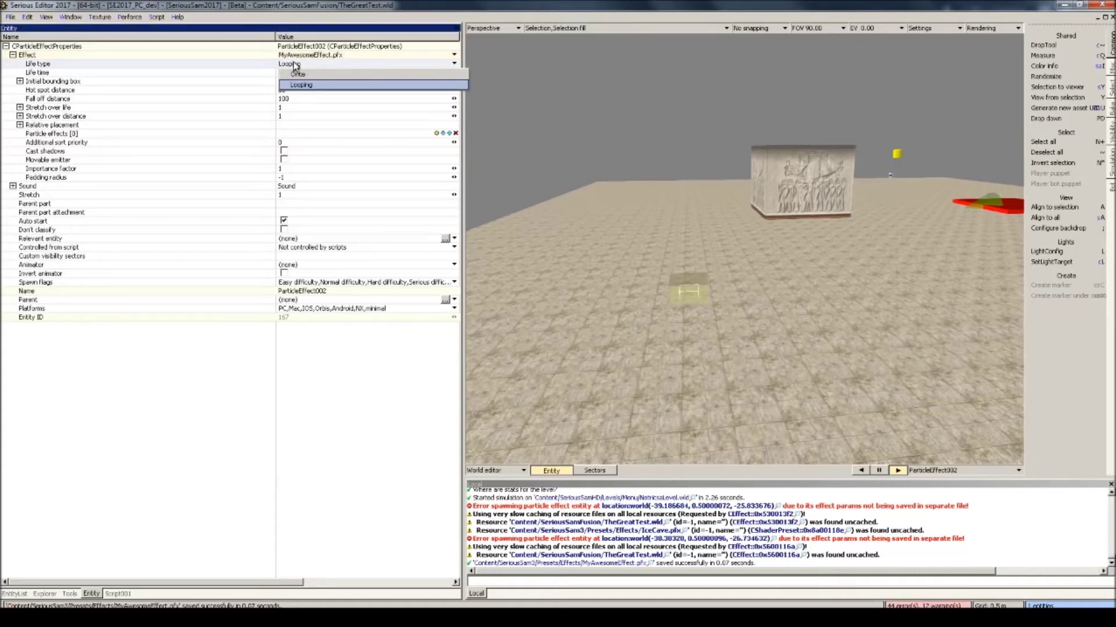
left_click(301, 84)
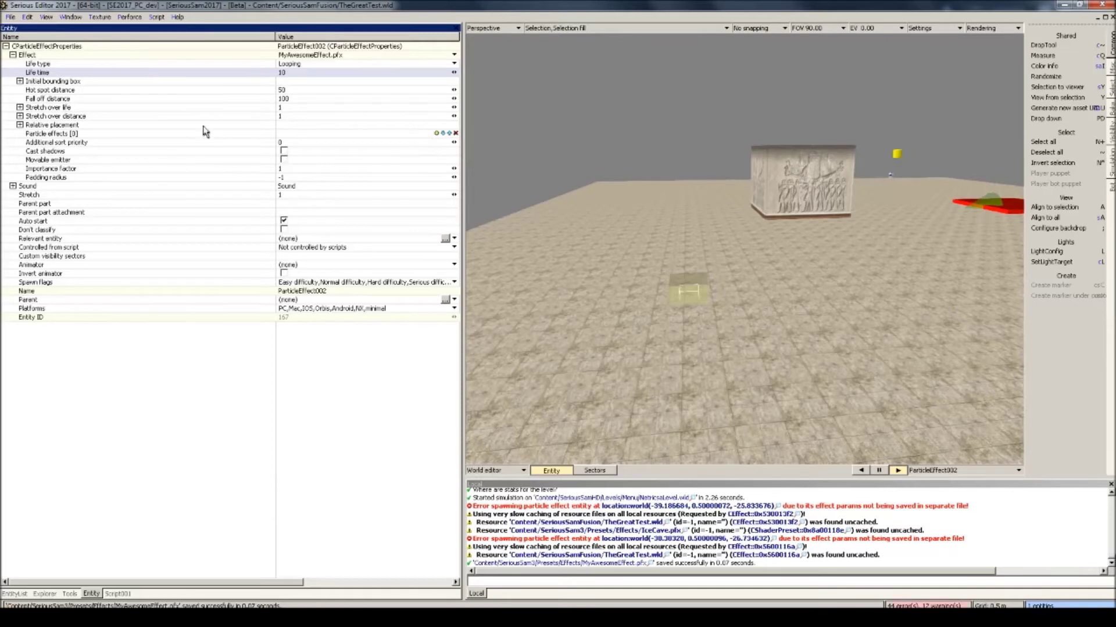
left_click(437, 133)
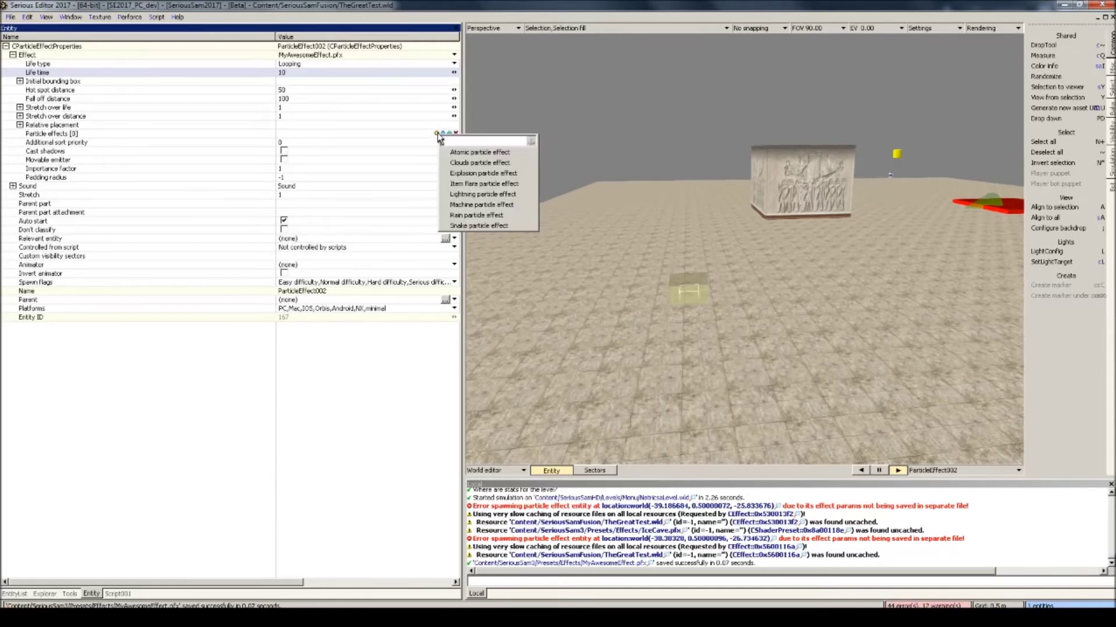
left_click(490, 206)
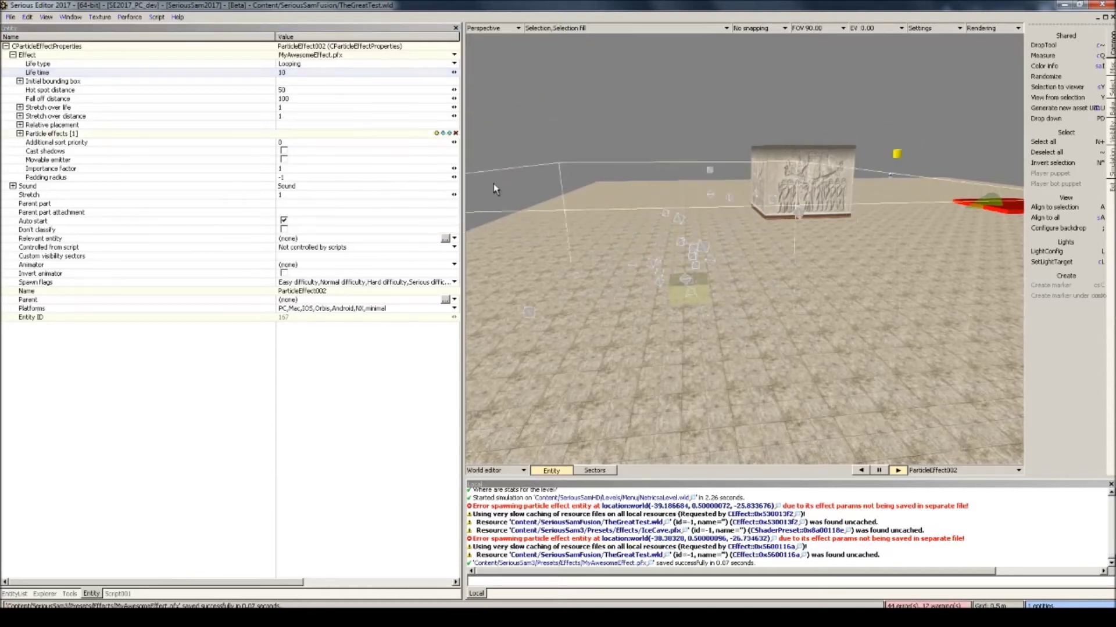
middle_click_drag(621, 219, 581, 226)
right_click_drag(619, 217, 620, 218)
middle_click_drag(625, 218, 598, 214)
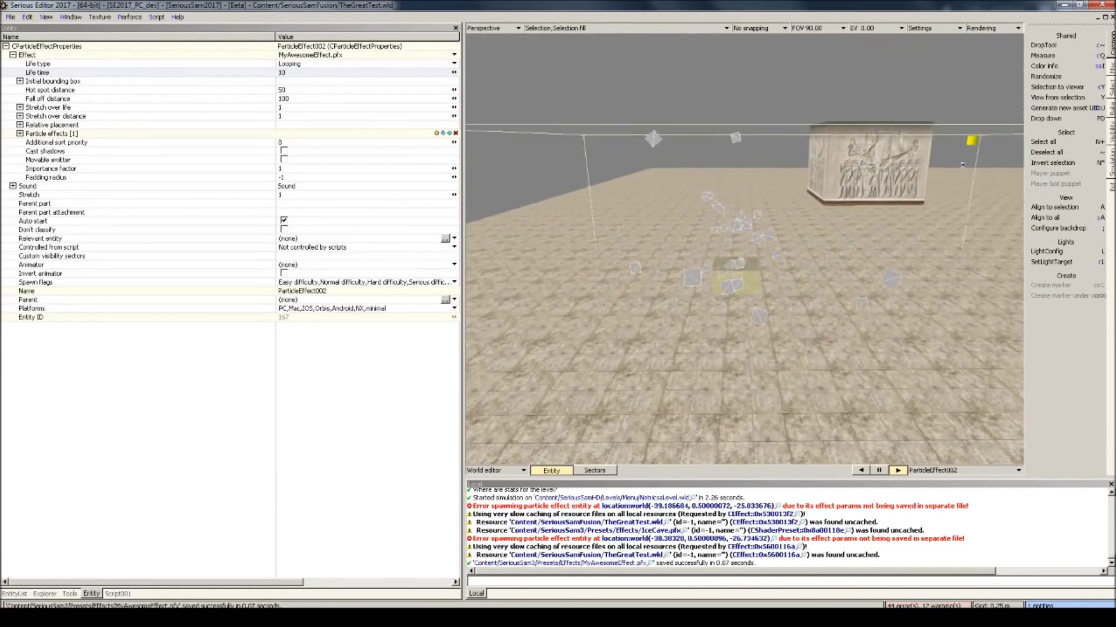
Create a new ShaderPreset as the material of the machine particle effect
left_click(20, 133)
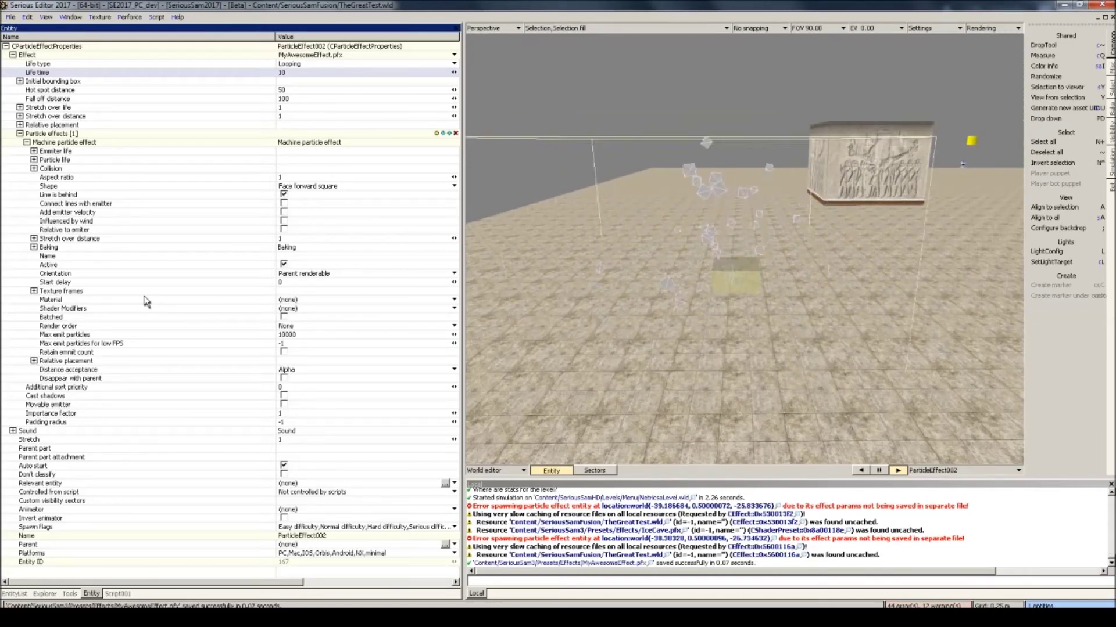
left_click(617, 278)
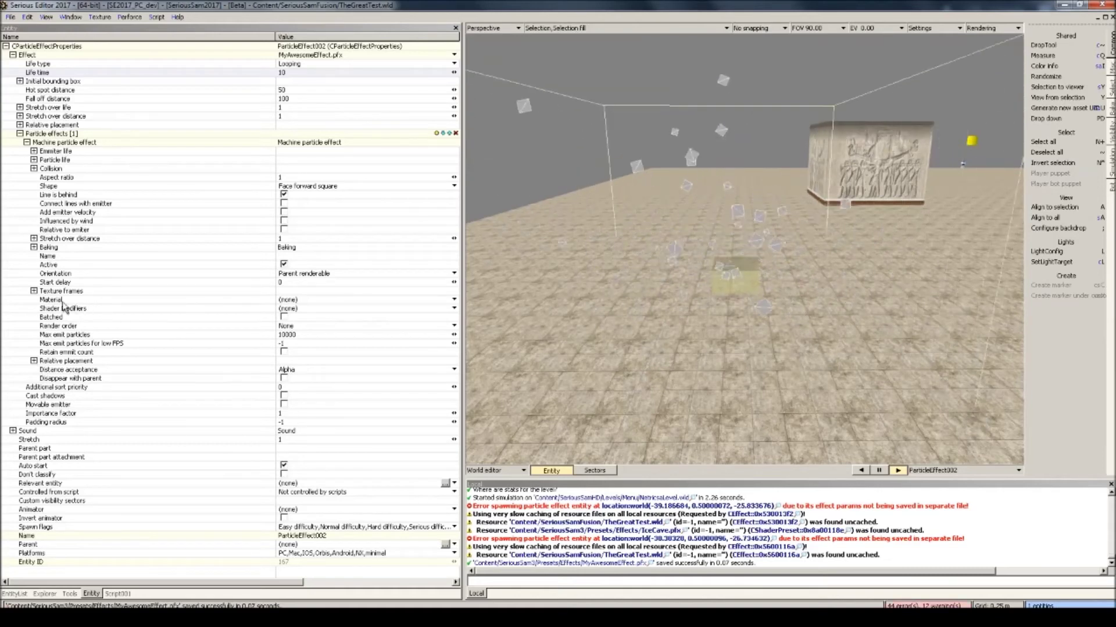
left_click(32, 301)
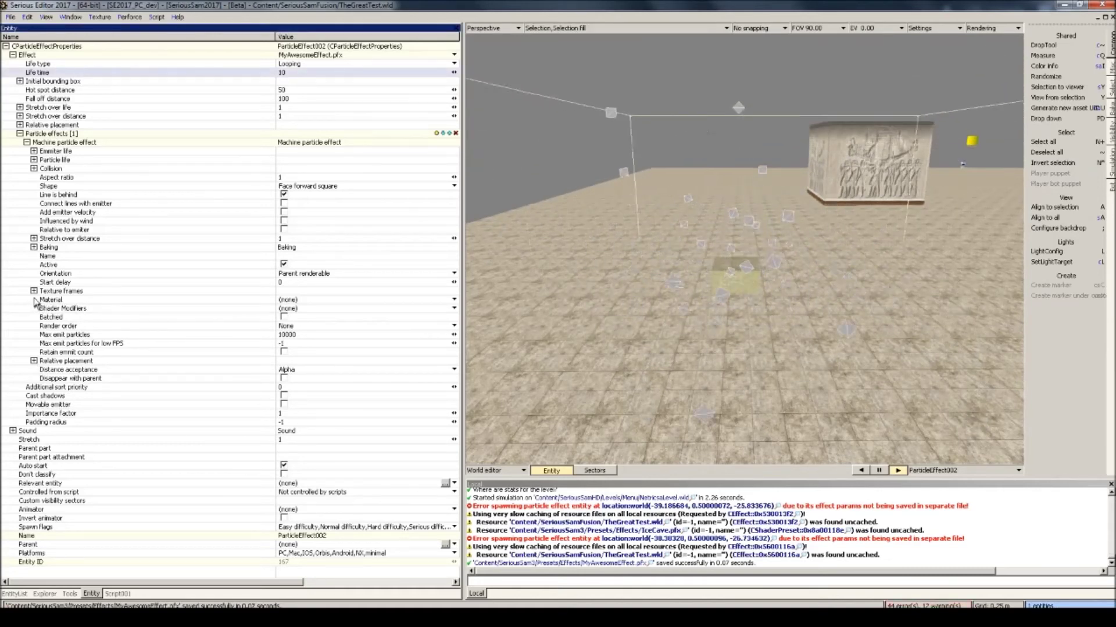
left_click(295, 301)
left_click(454, 300)
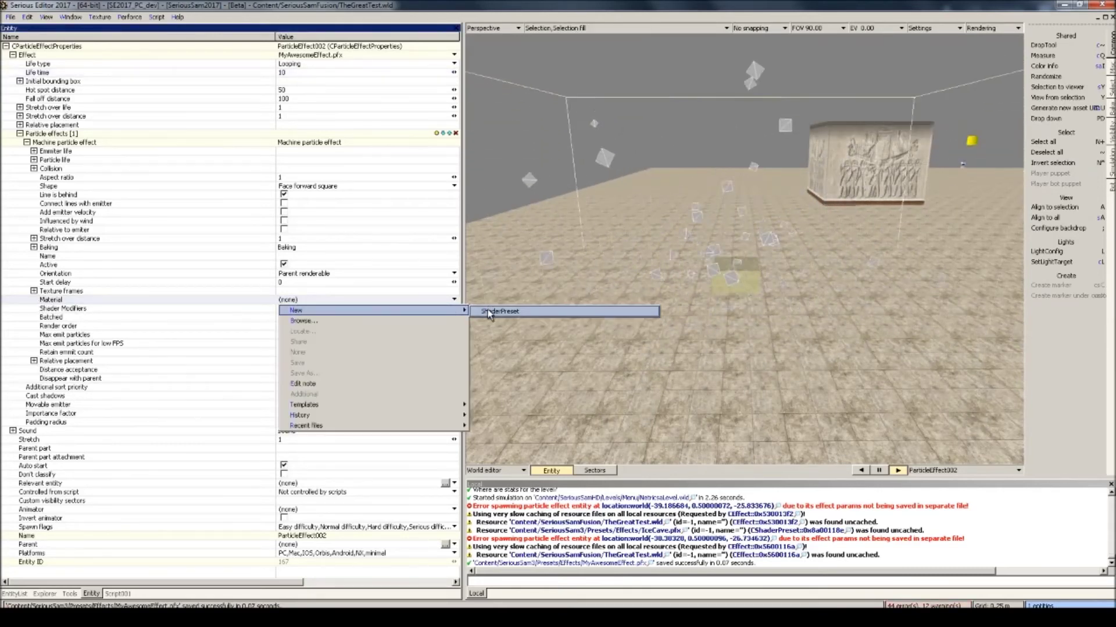
left_click(489, 311)
Add a configuration to the particle material and assign it the Standard shader
left_click(34, 299)
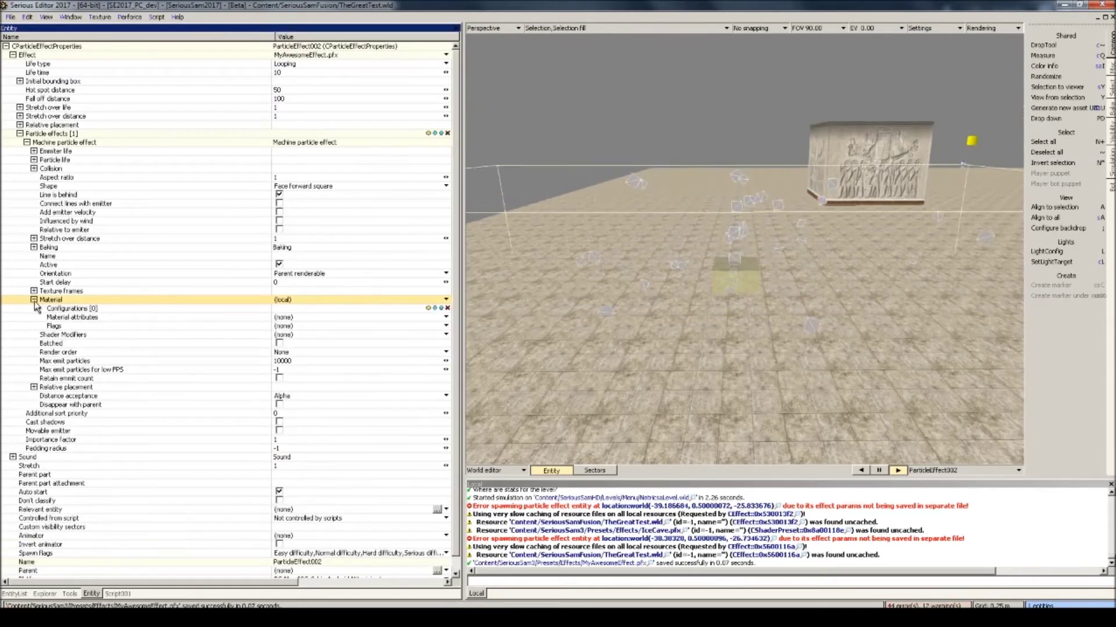
left_click(429, 308)
left_click(372, 317)
left_click(350, 339)
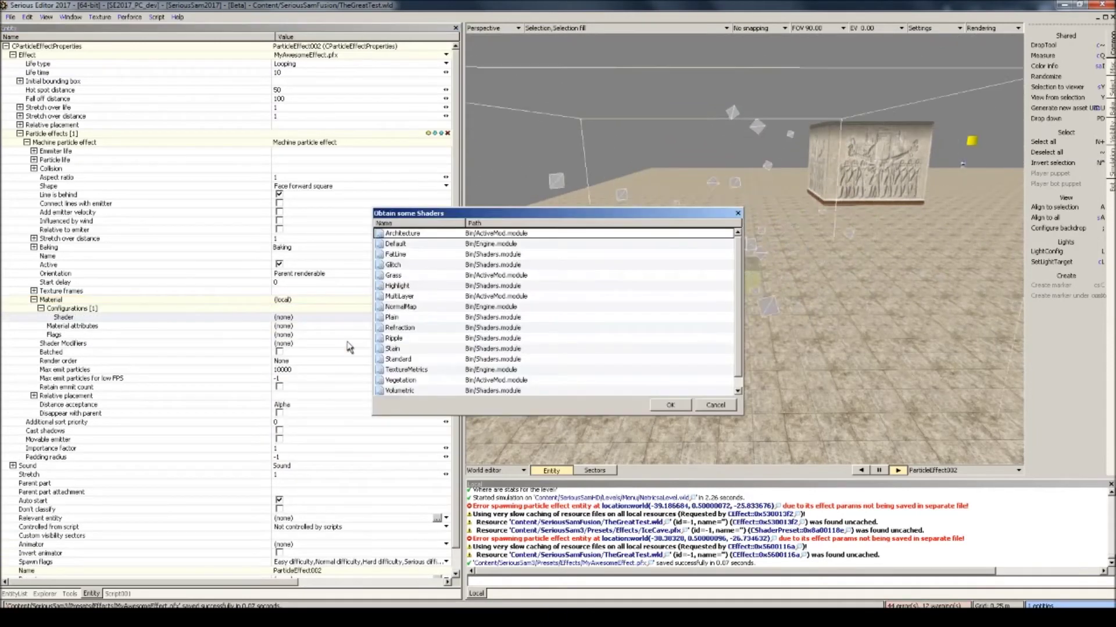
double_click(401, 359)
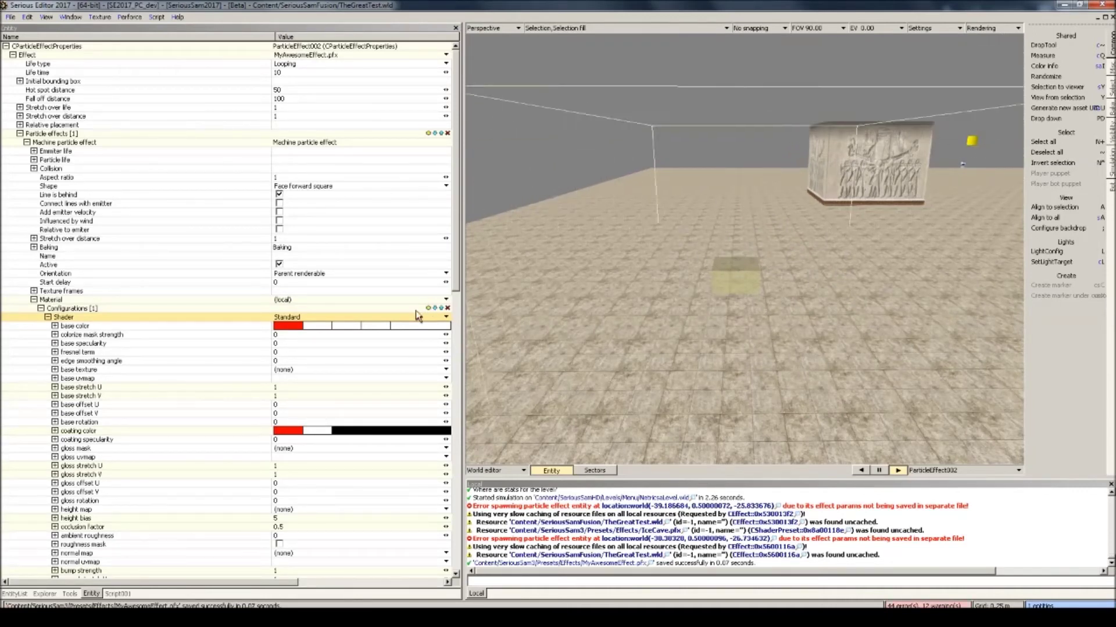
Assign Frost_003.tex from Content/SeriousSam3/Textures/Effects/Frost as the shader's base texture
left_click(319, 367)
left_click(313, 394)
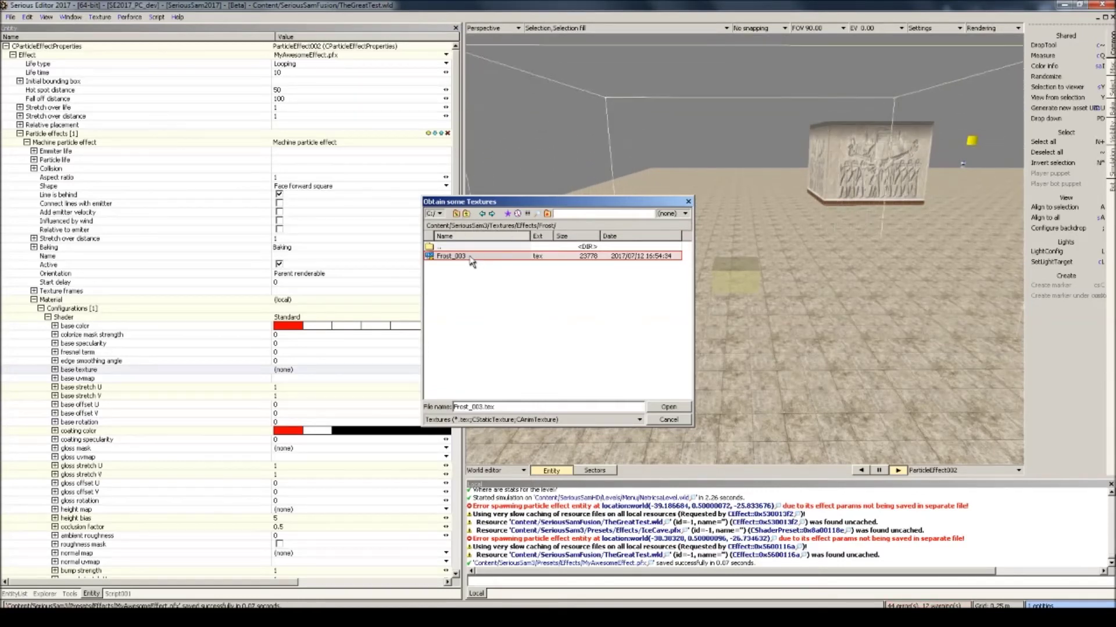
mouse_move(465, 259)
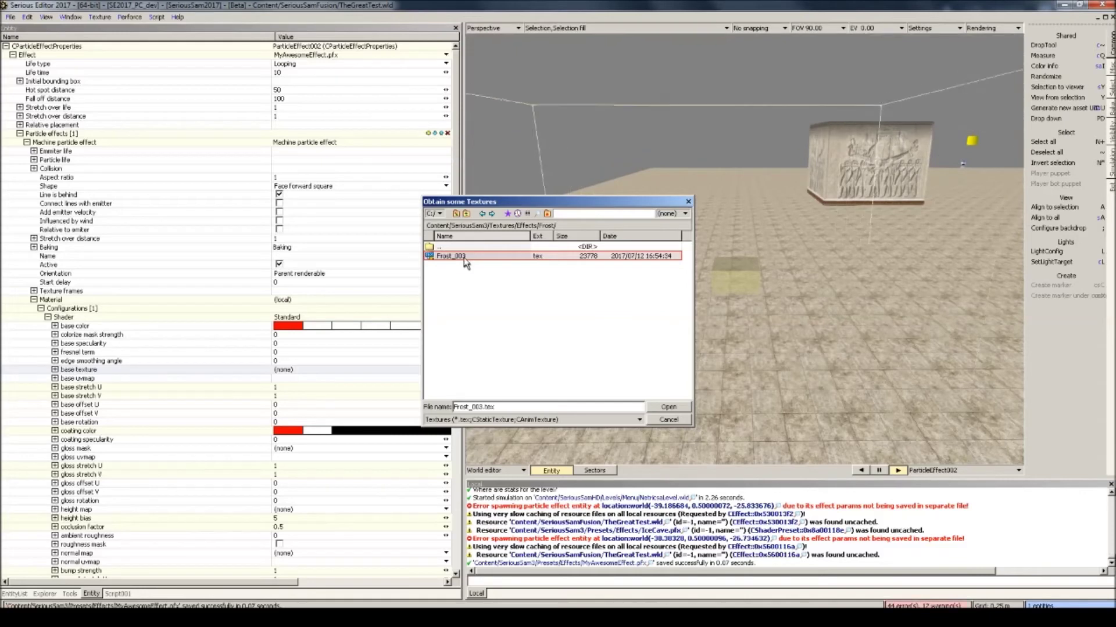
double_click(464, 257)
Set the shader's base uvmap to Texture
scroll(326, 367, "down", 2)
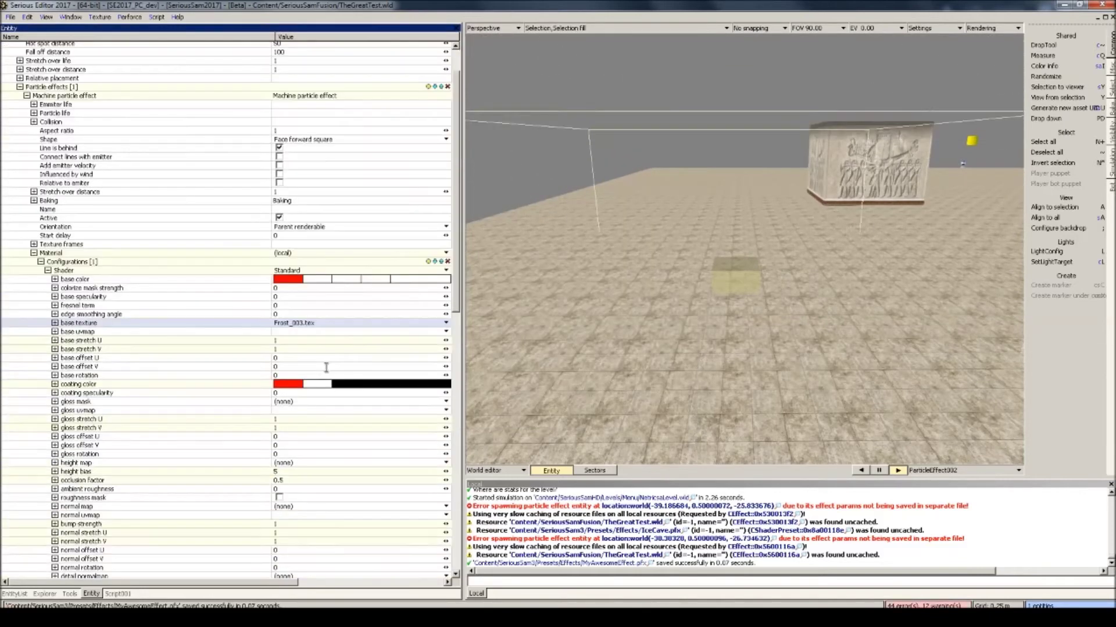
left_click(446, 332)
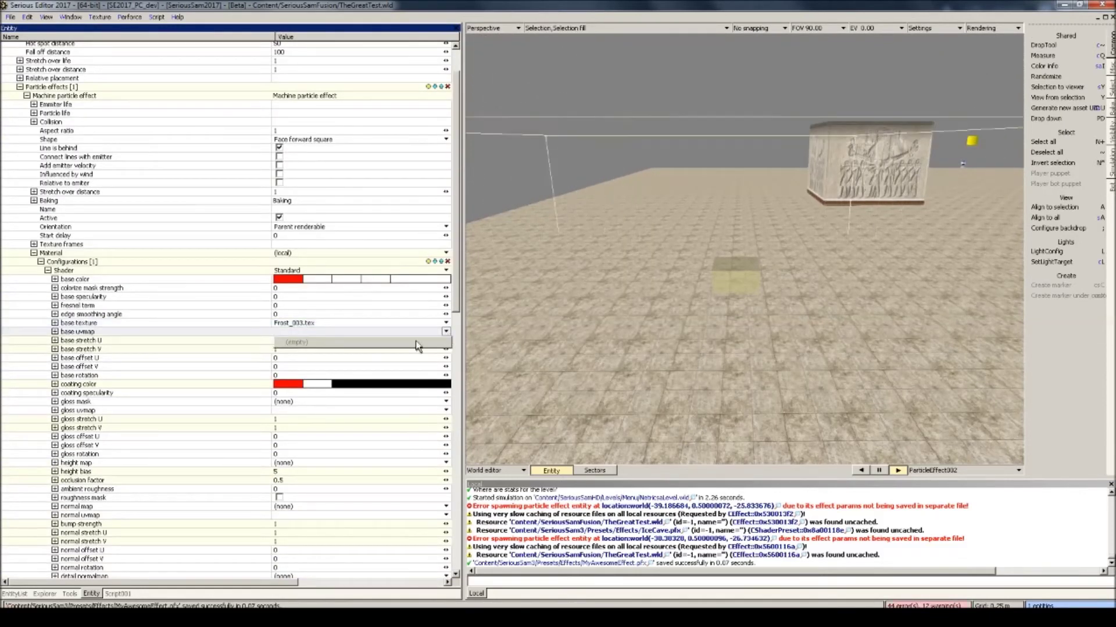
type("Text")
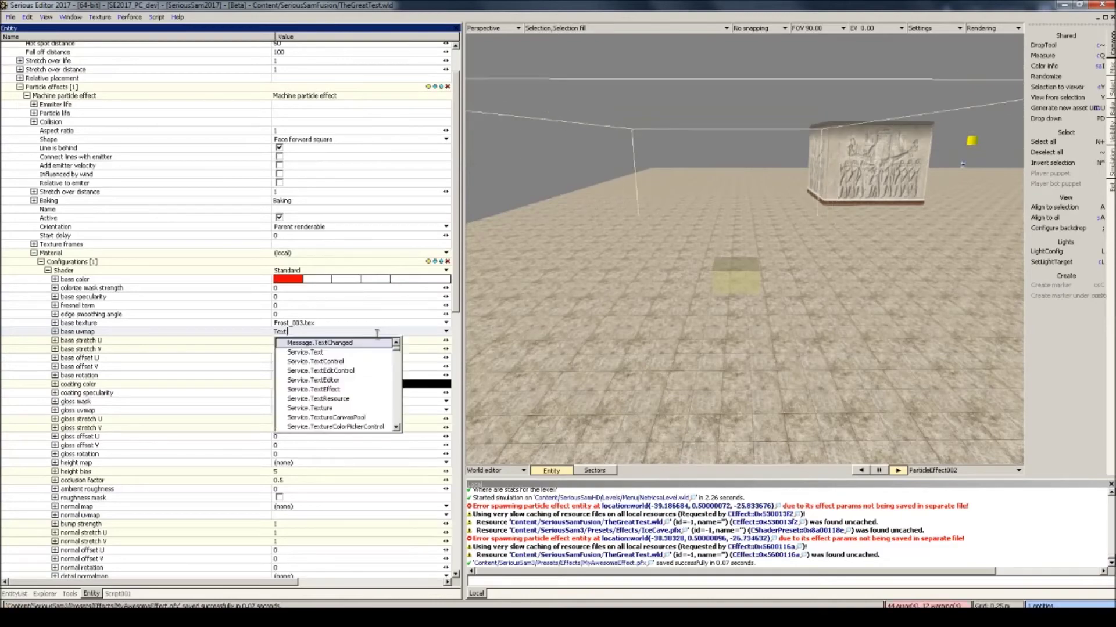
key("Return")
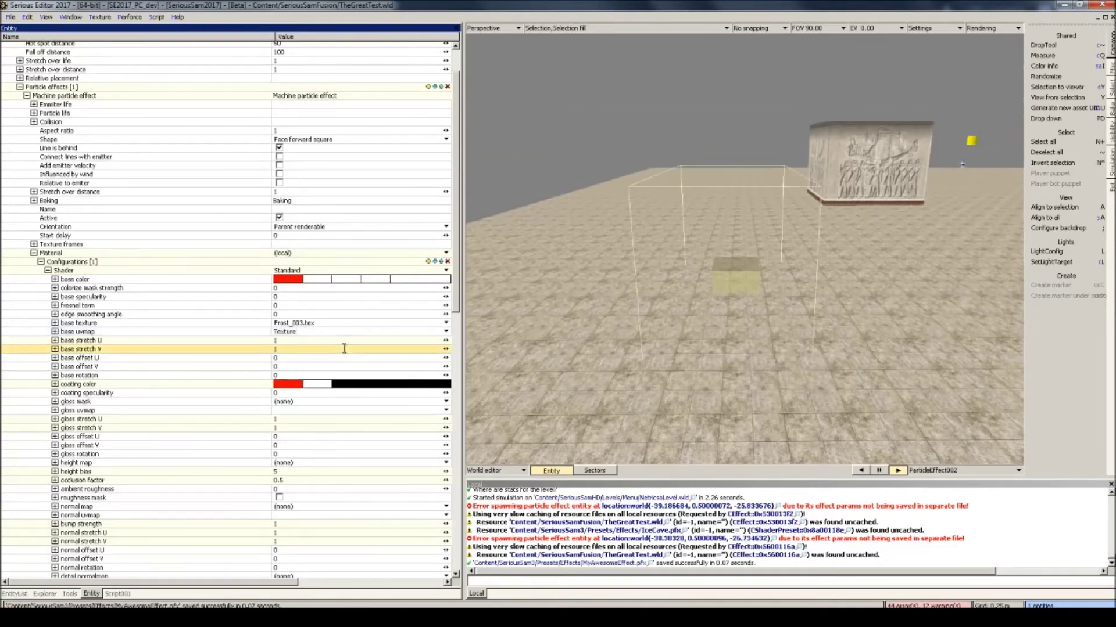
Set the shader's blend type to translucent and inspect the frost particles up close in the viewport
scroll(361, 340, "down", 12)
left_click(287, 475)
left_click(312, 504)
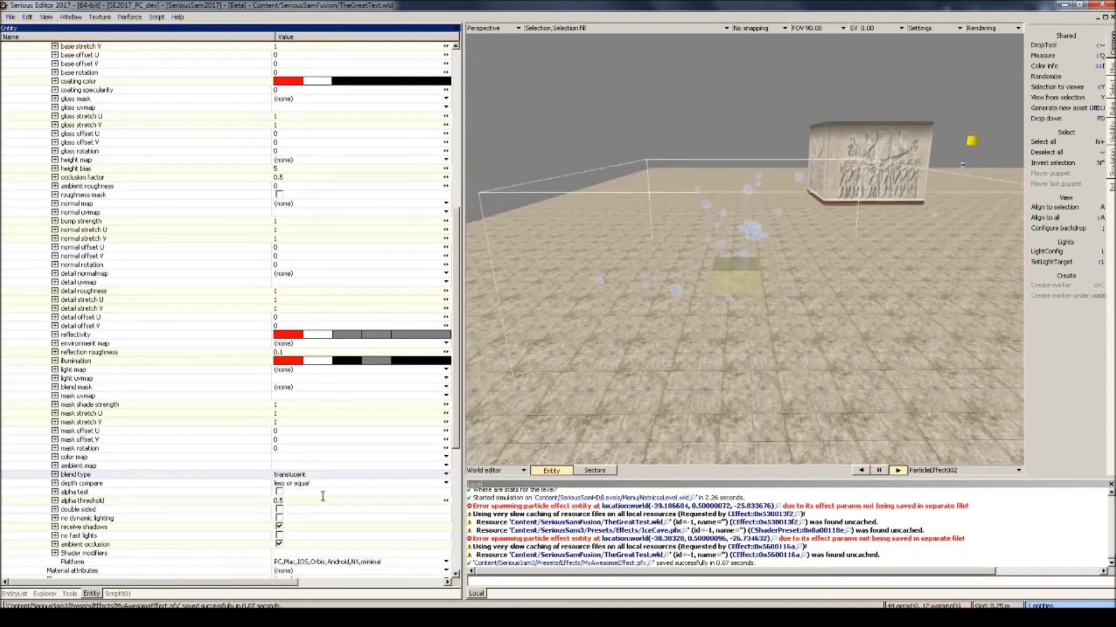
key("w")
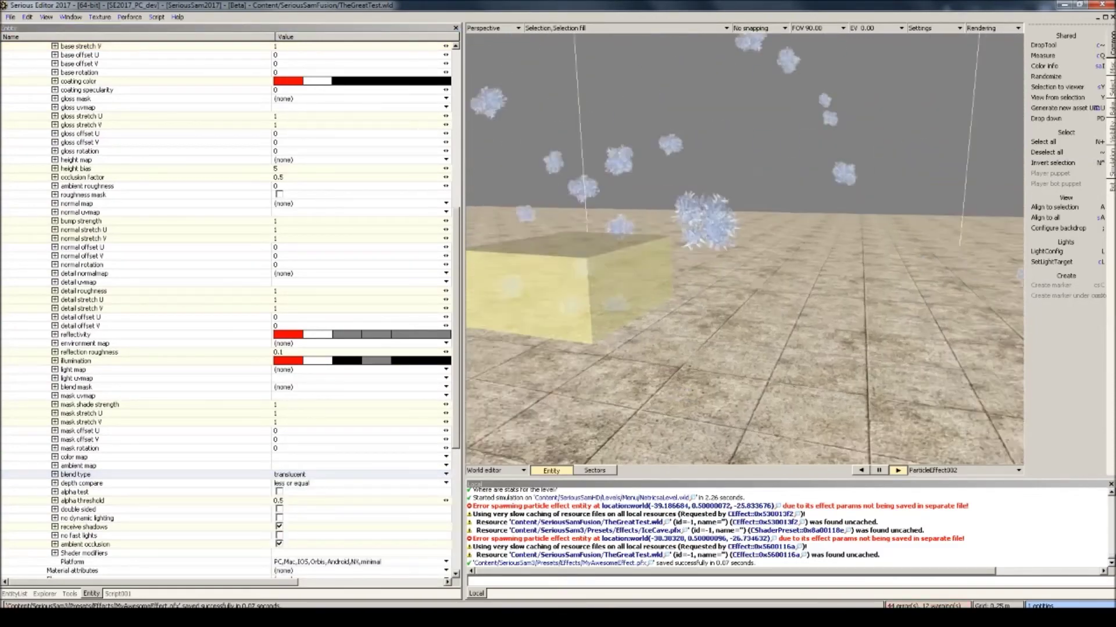
key("w")
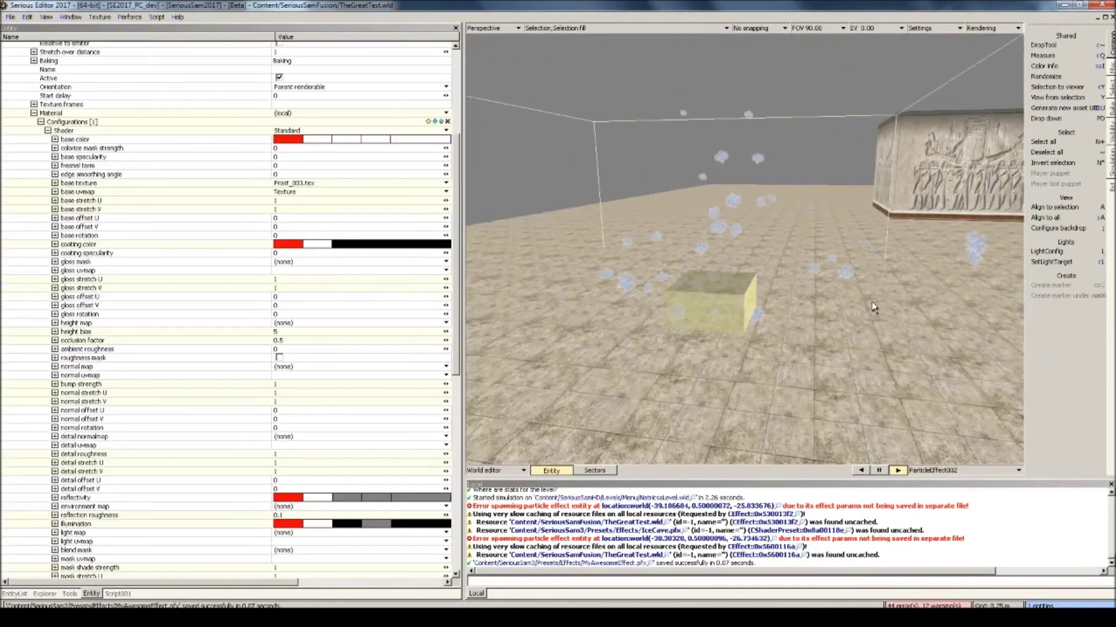
right_click_drag(794, 296, 784, 331)
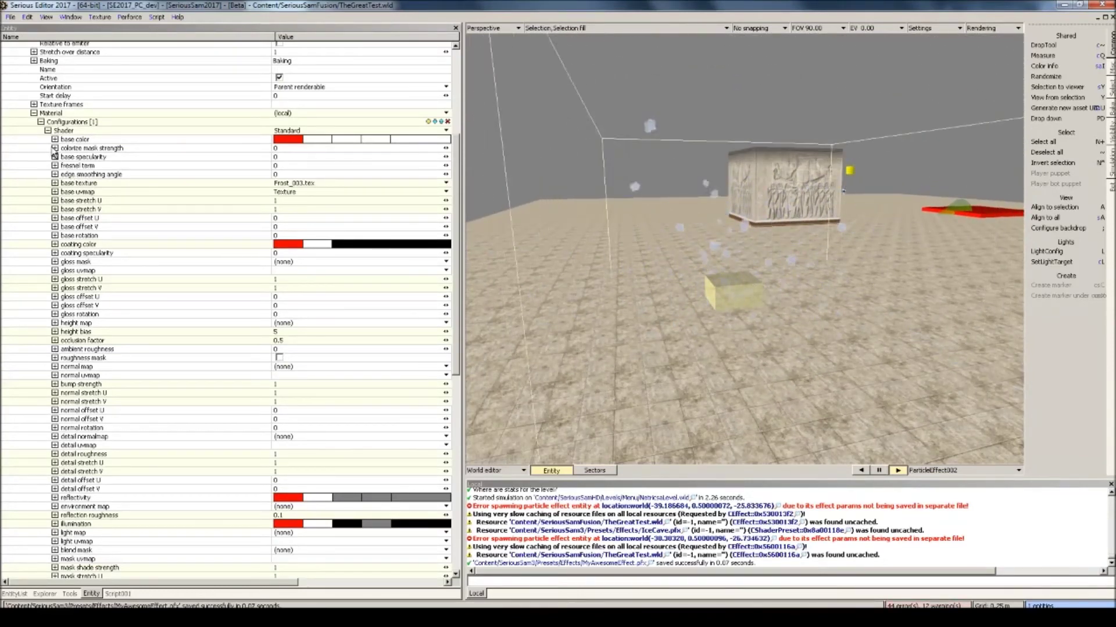
Collapse the material settings and expand the machine particle effect's emitter life settings
left_click(40, 122)
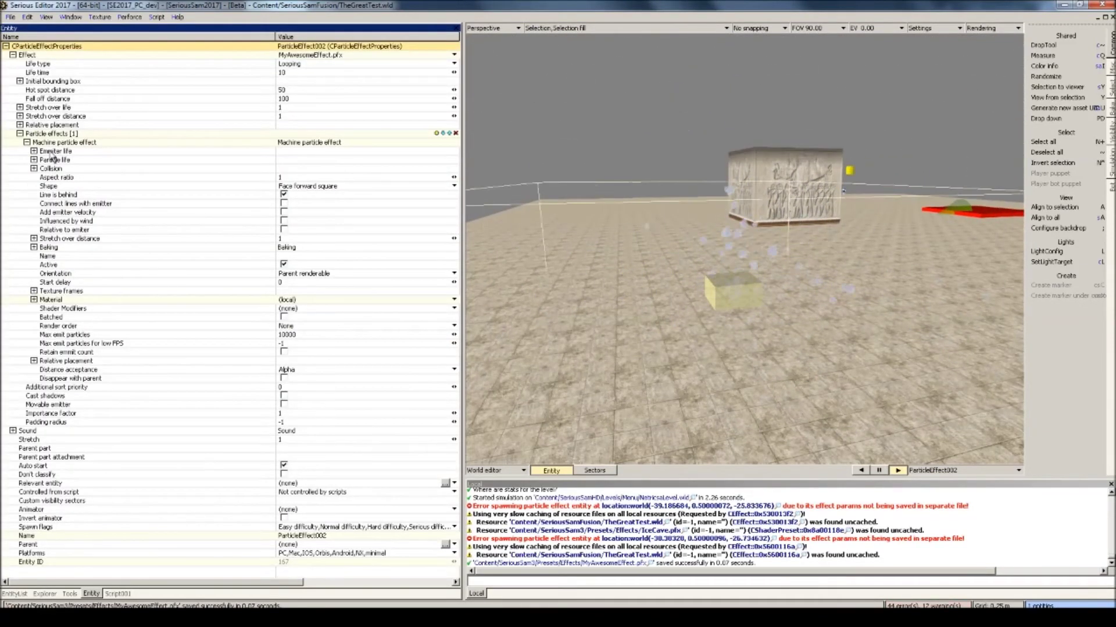
left_click(33, 151)
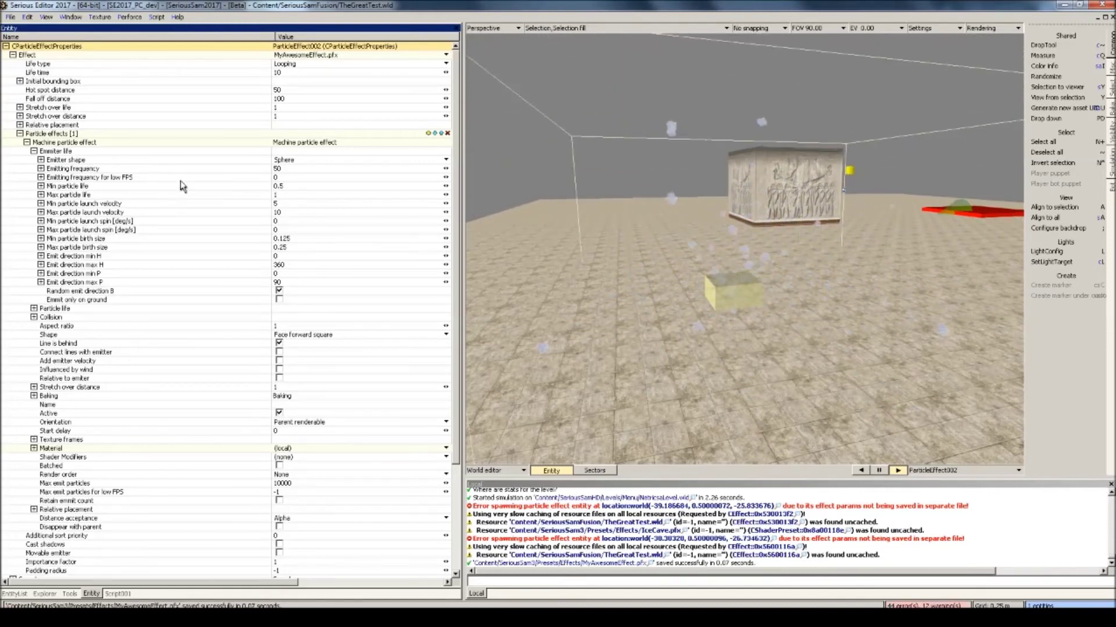
Try the Box and Cylinder emitter shapes on the machine particle effect and return it to Sphere
left_click(280, 163)
mouse_move(286, 172)
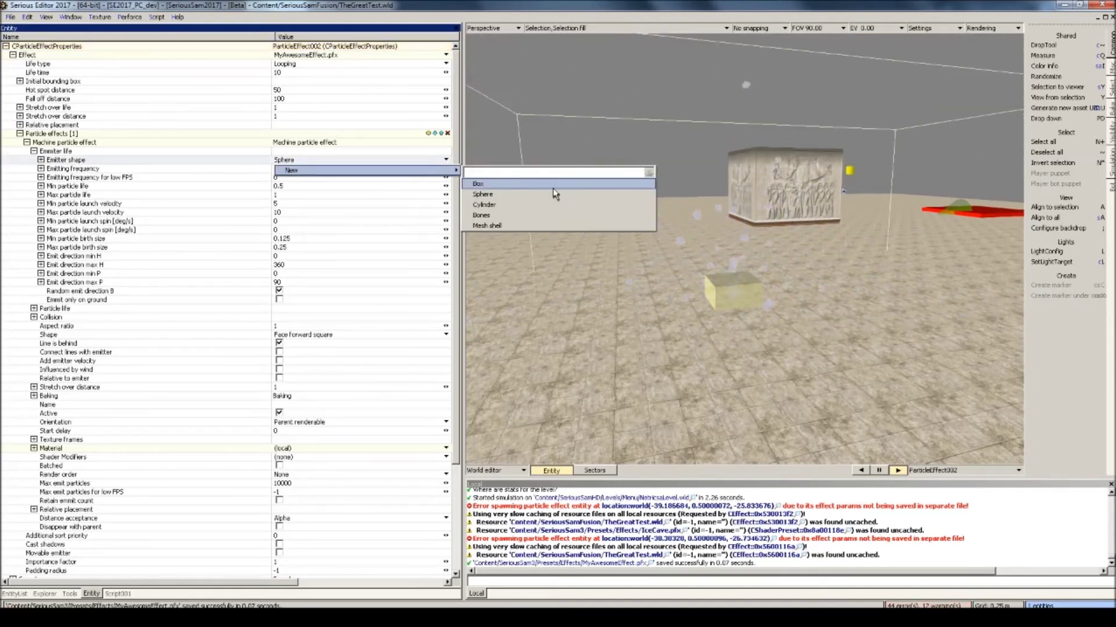
left_click(530, 185)
mouse_move(753, 293)
middle_mouse_down()
mouse_move(755, 267)
mouse_move(721, 289)
mouse_move(748, 263)
mouse_move(747, 282)
middle_mouse_up()
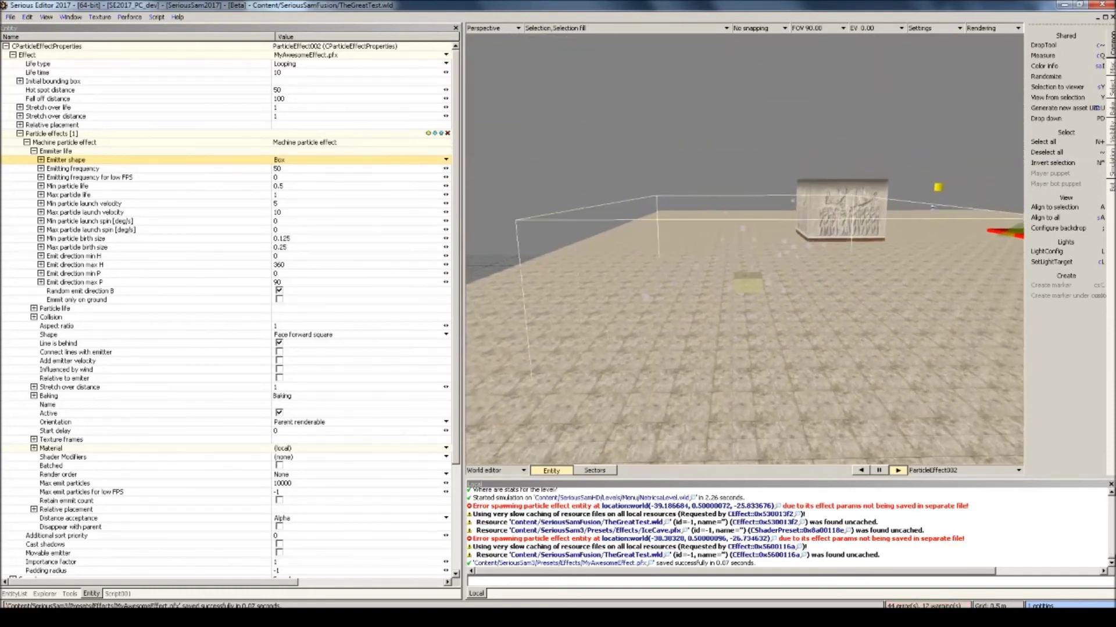
left_click(316, 162)
mouse_move(442, 170)
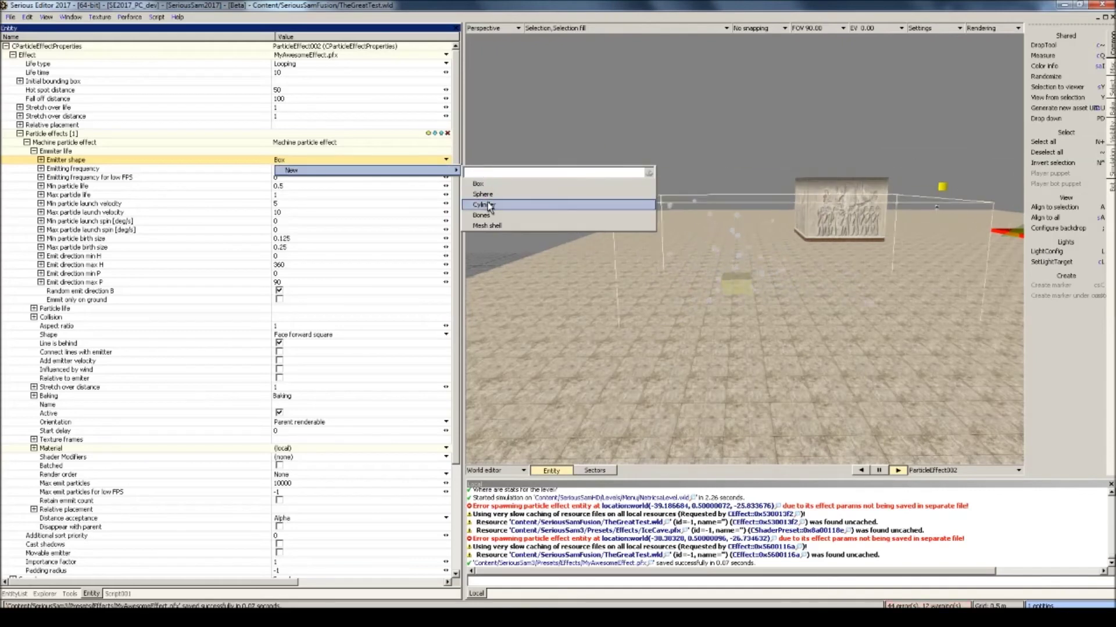
left_click(488, 205)
mouse_move(318, 170)
left_click(500, 199)
Try an emitting frequency of 1 and watch the emitted particles in the viewport
left_click(218, 169)
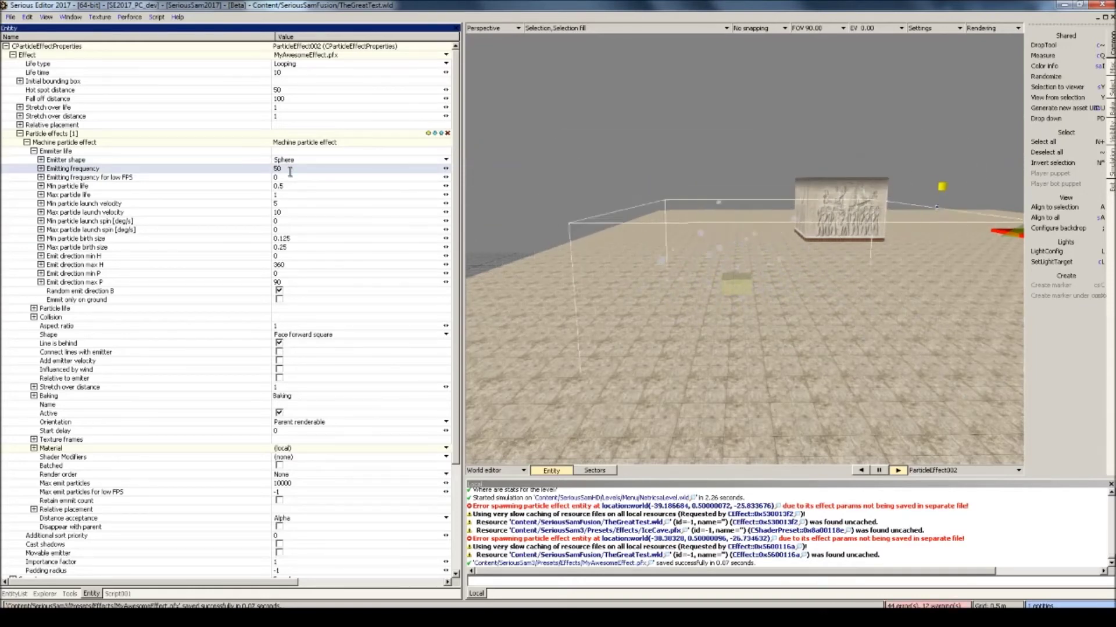
left_click_drag(290, 170, 230, 180)
type("1")
left_click(230, 179)
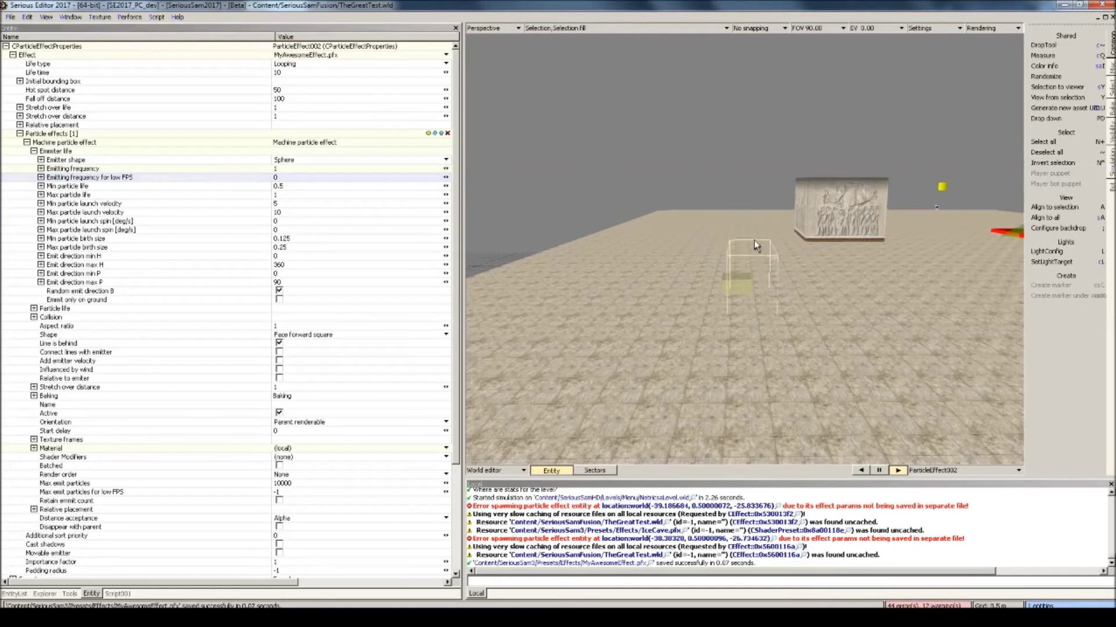
right_click_drag(775, 241, 748, 230)
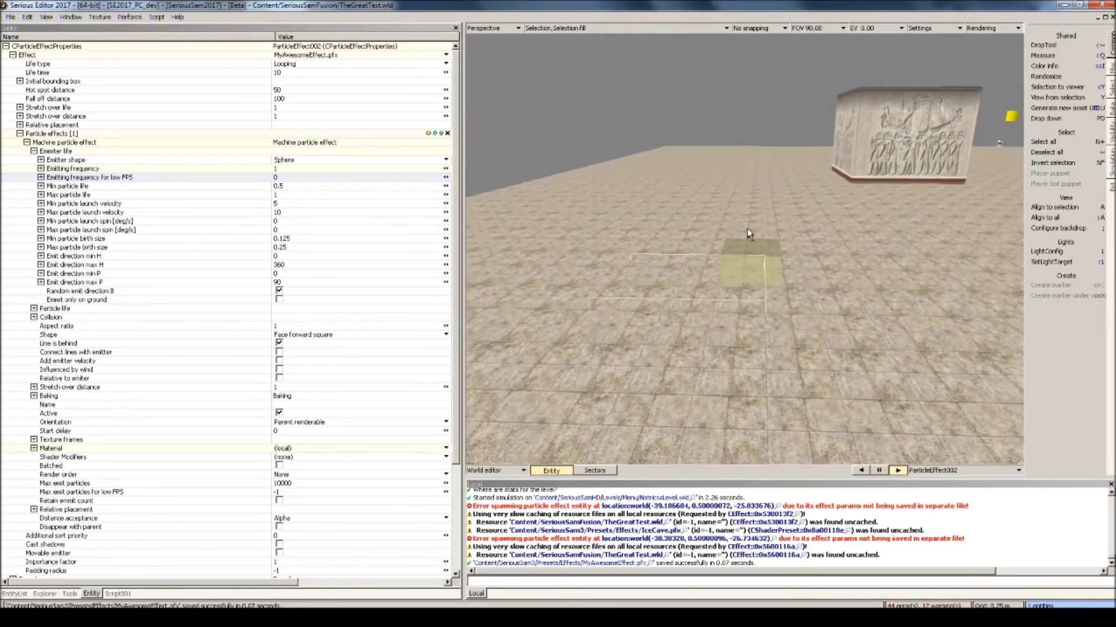
Set the machine particle effect's emitting frequency to 2
left_click_drag(283, 171, 247, 163)
type("2")
left_click(242, 178)
Set the machine particle effect's minimum particle life to 4 and maximum particle life to 6
left_click(294, 189)
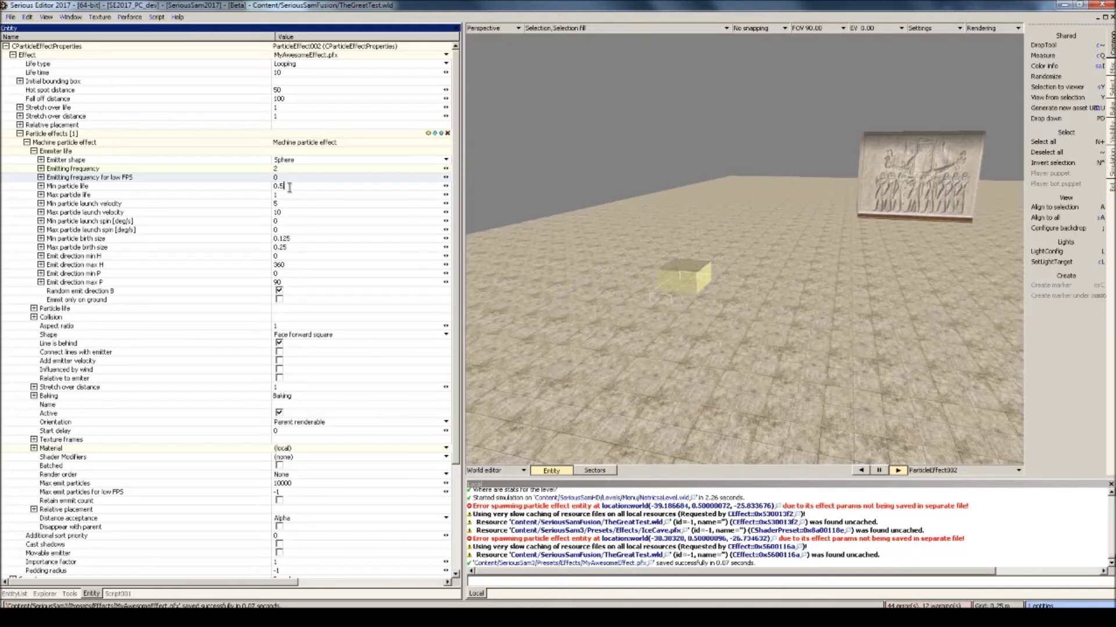
type("4")
key("Return")
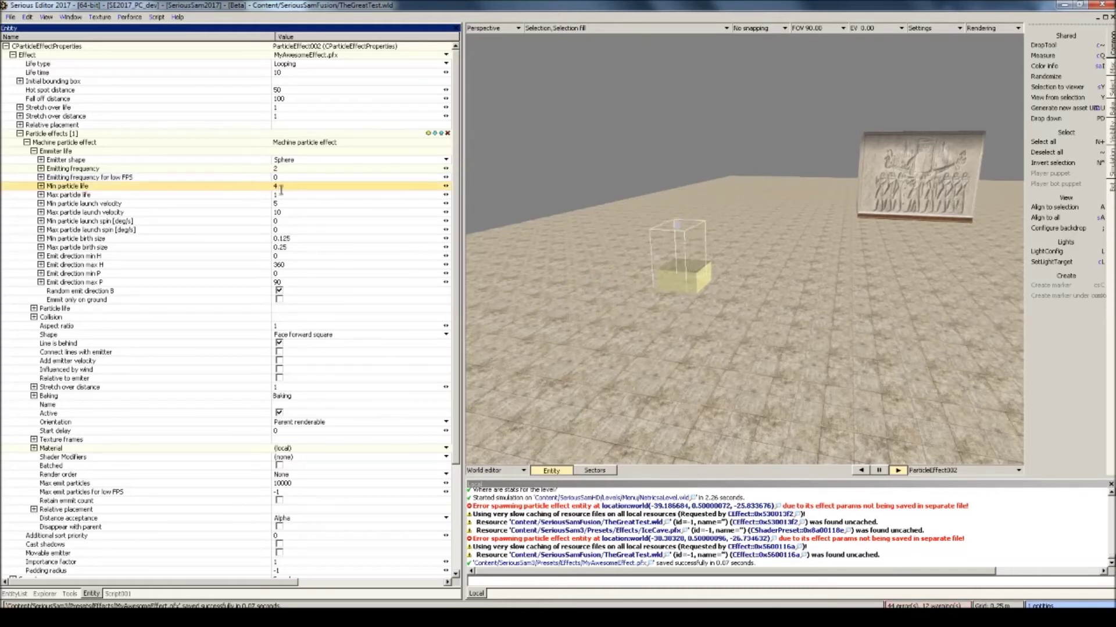
key("Return")
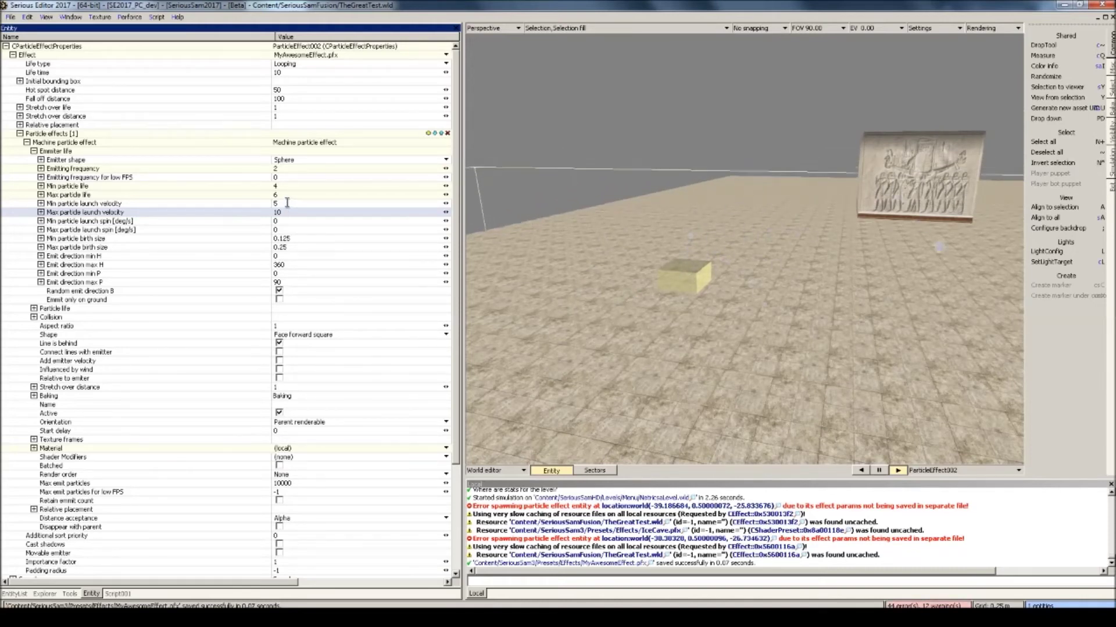
Set the minimum particle launch velocity to 3 and the maximum particle launch velocity to 5
left_click(273, 204)
type("3")
key("Return")
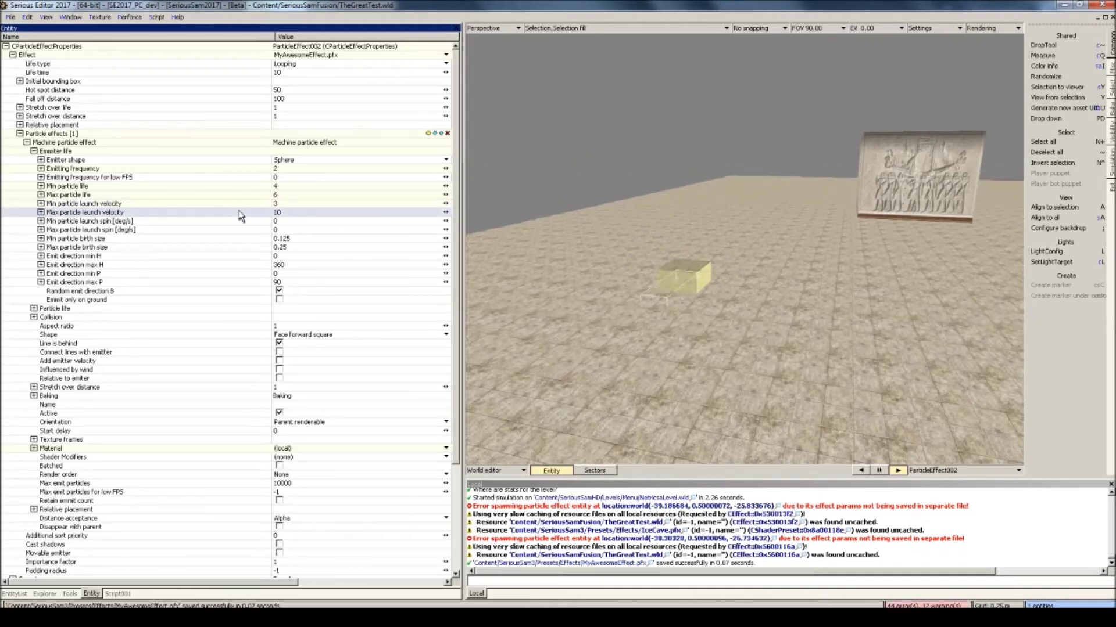
left_click(310, 214)
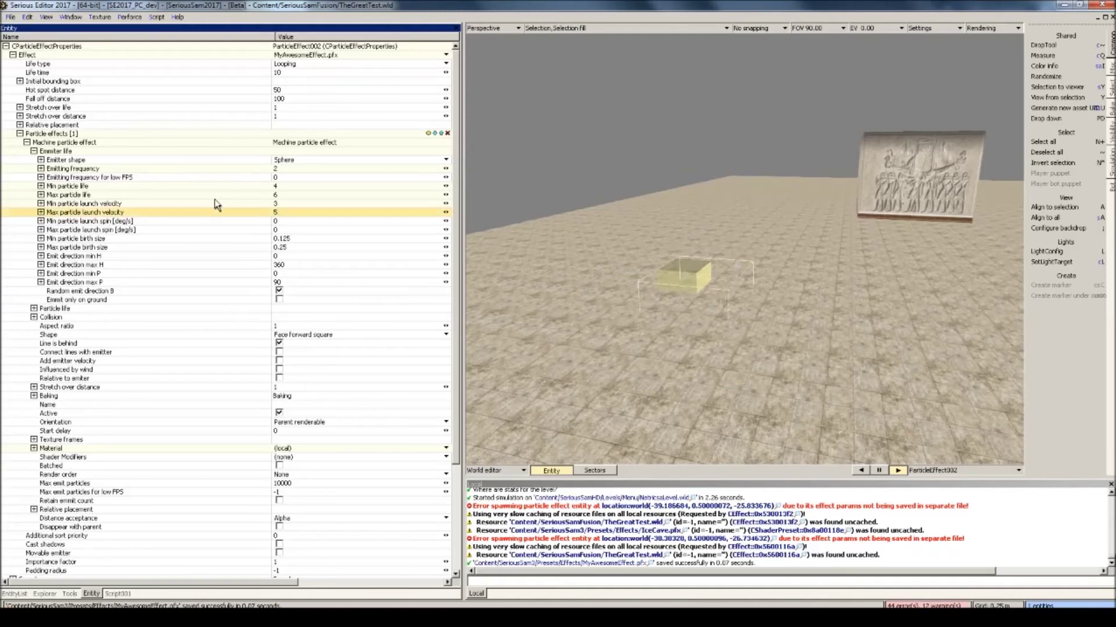
Raise the particle effect entity from the floor so it floats well above the ground
left_click(665, 300)
left_click_drag(680, 261, 676, 78)
middle_click_drag(675, 78, 734, 122)
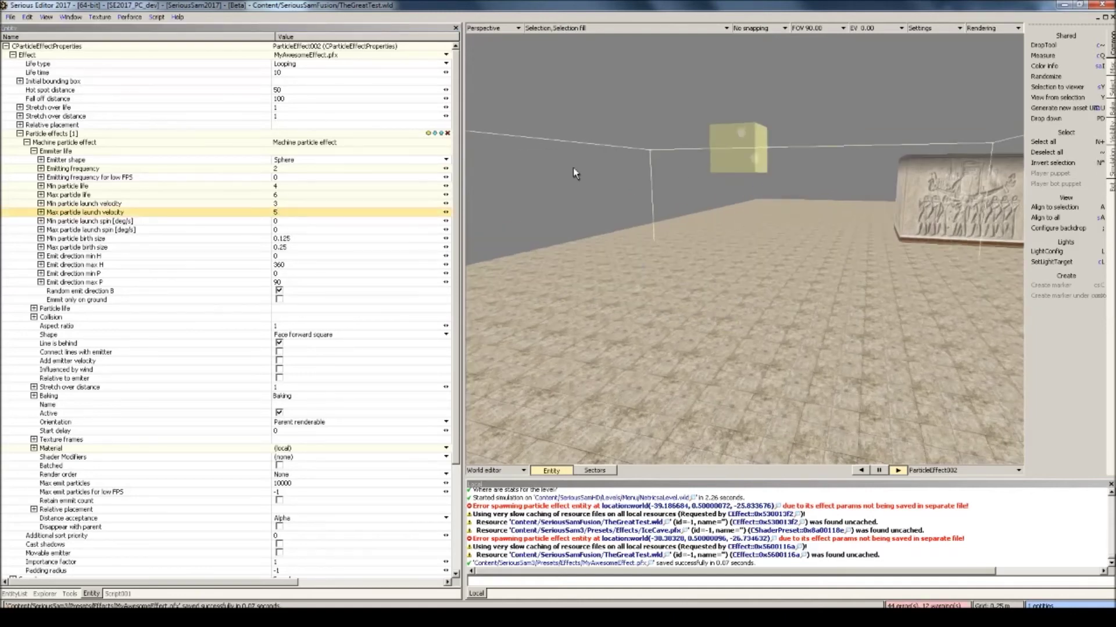
Set both the minimum and maximum particle launch spin to 180 degrees per second
left_click(229, 217)
type("1")
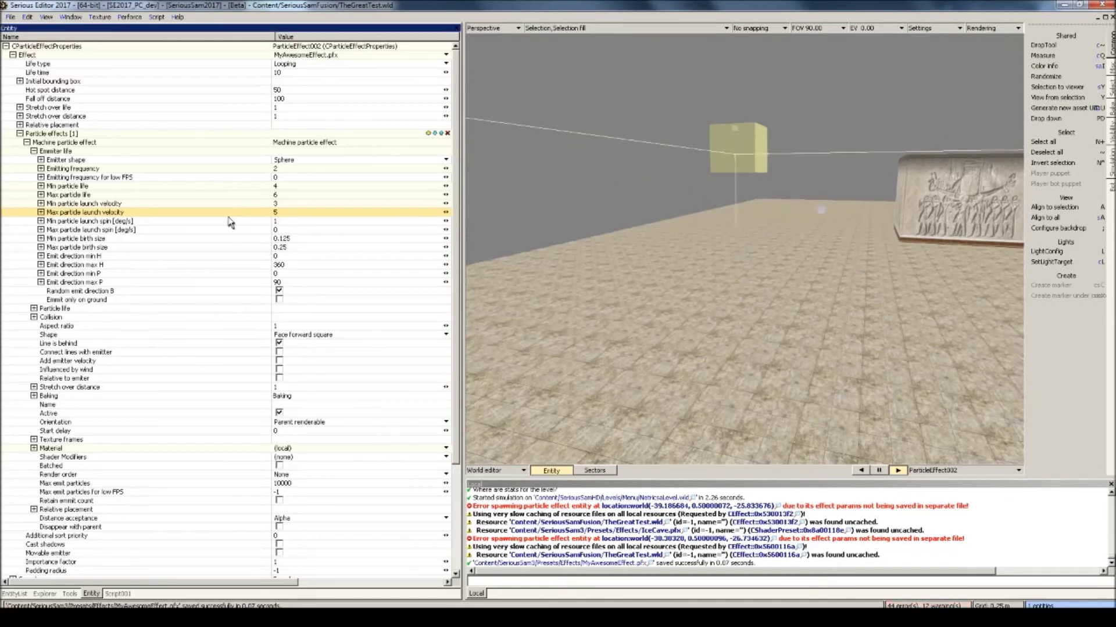
type("80")
key("Return")
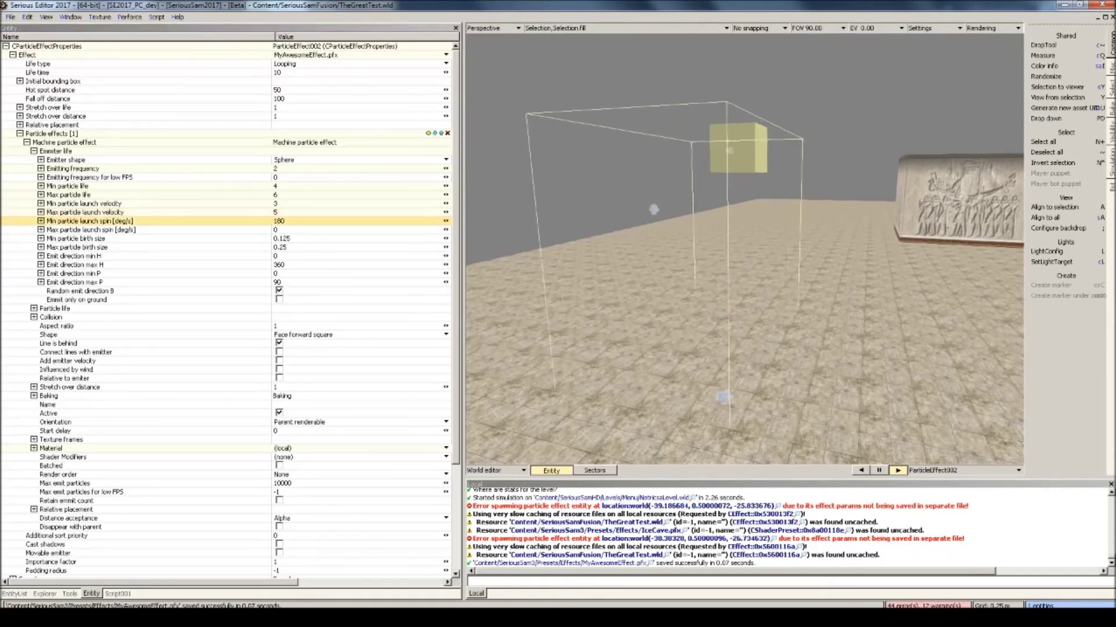
scroll(776, 222, "up", 3)
middle_click_drag(775, 222, 810, 281)
left_click(231, 231)
type("180")
key("Return")
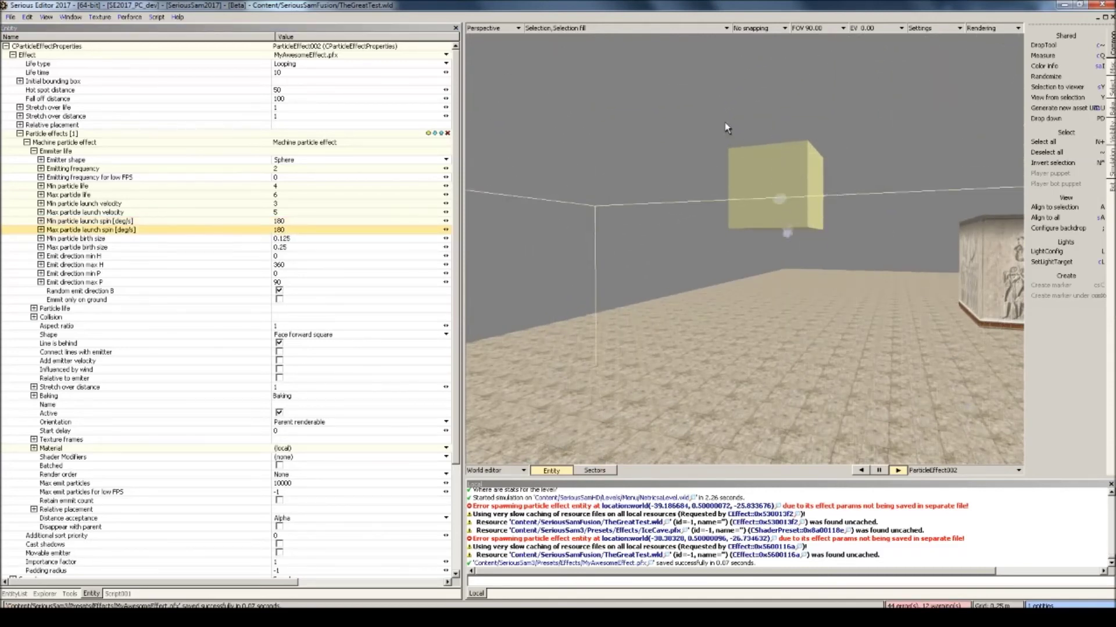
Set the minimum particle birth size to 0.4 and the maximum particle birth size to 0.5
middle_click_drag(724, 122, 724, 200)
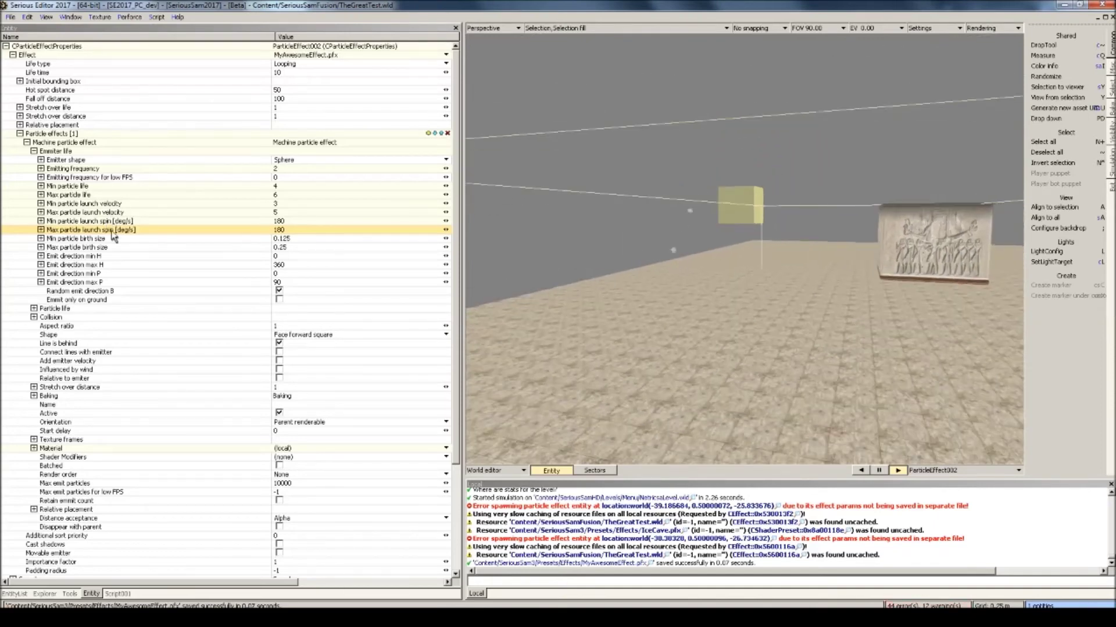
left_click_drag(303, 239, 238, 224)
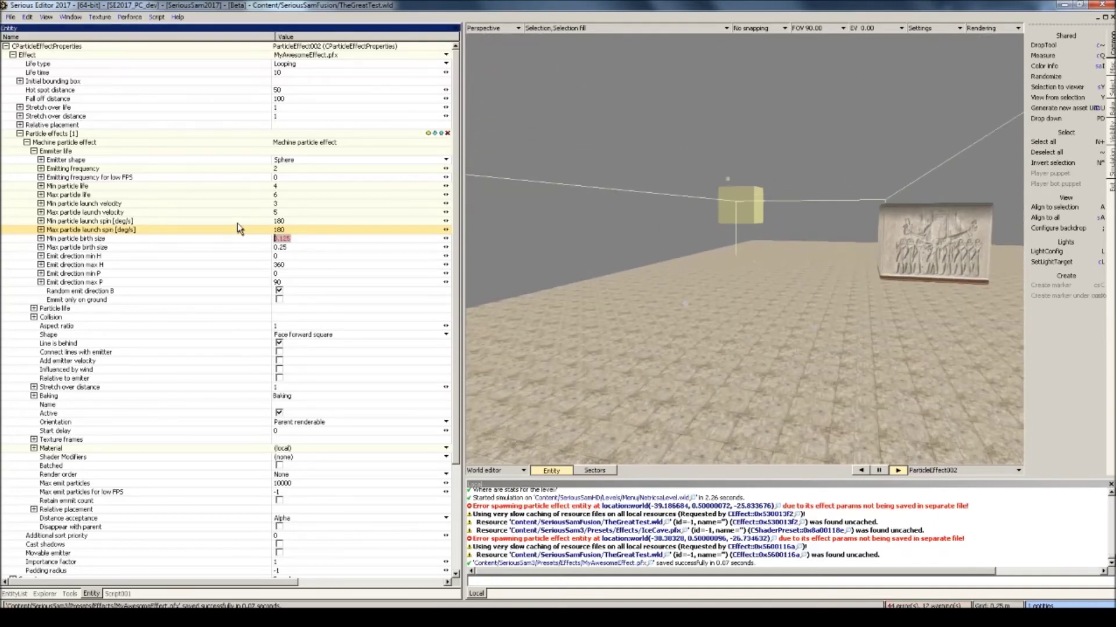
type("0.4")
key("Return")
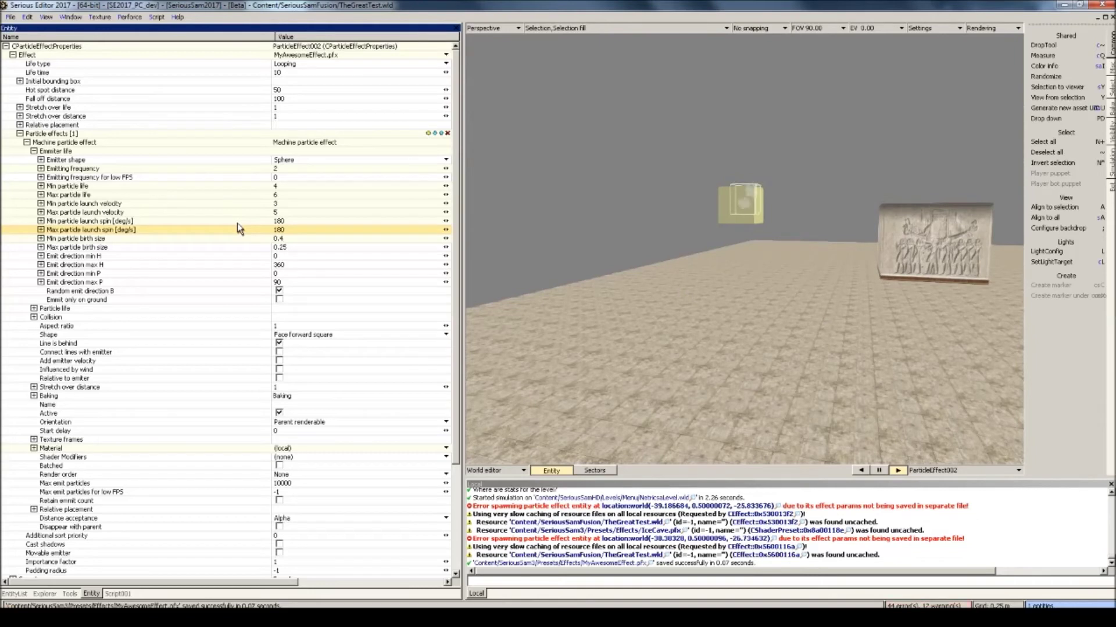
key("Tab")
type("0.")
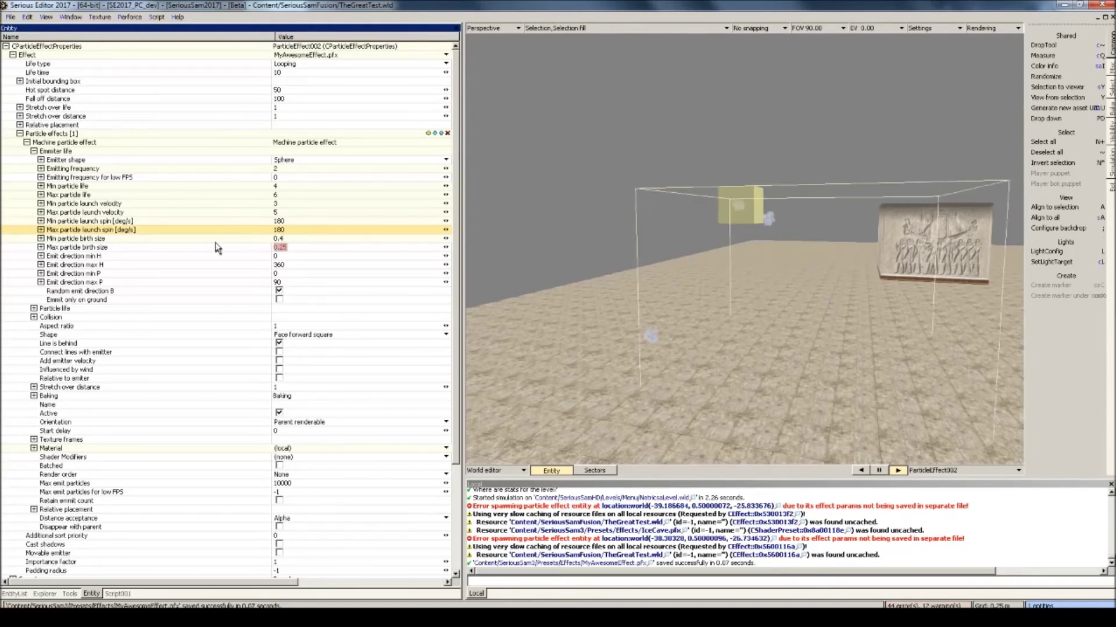
type("5")
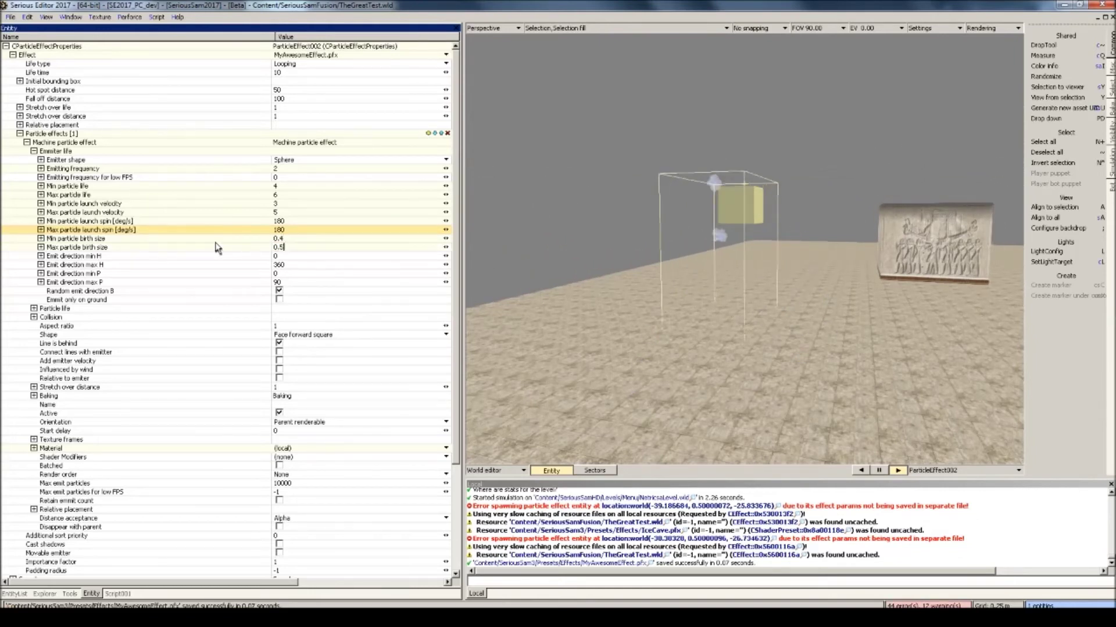
left_click(120, 247)
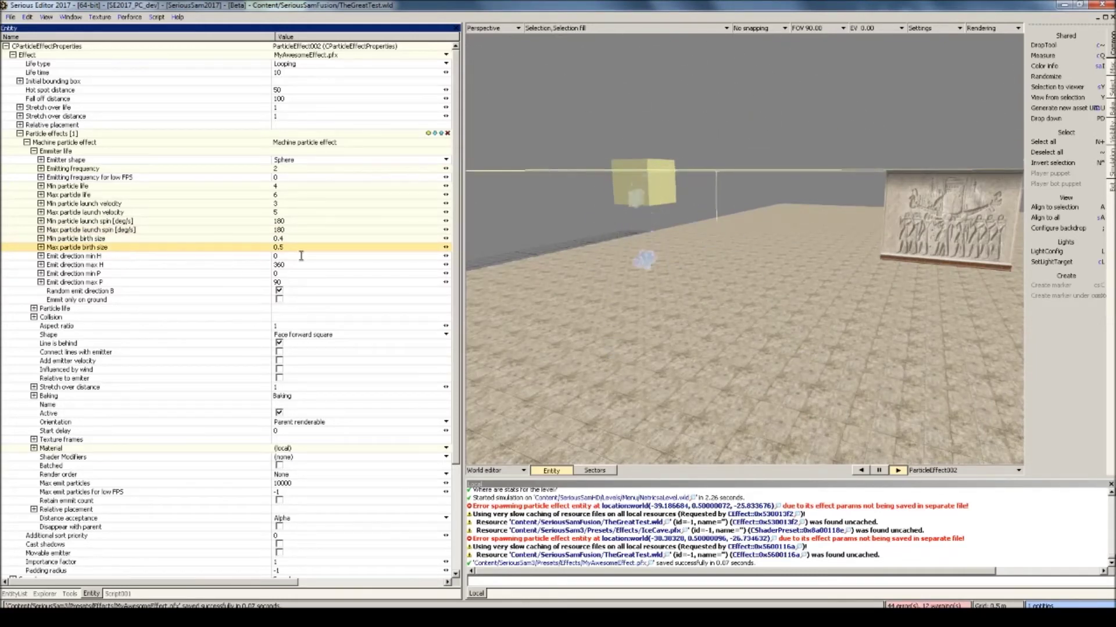
Set the machine particle effect's maximum P emit direction to 360
middle_click_drag(604, 157, 604, 157)
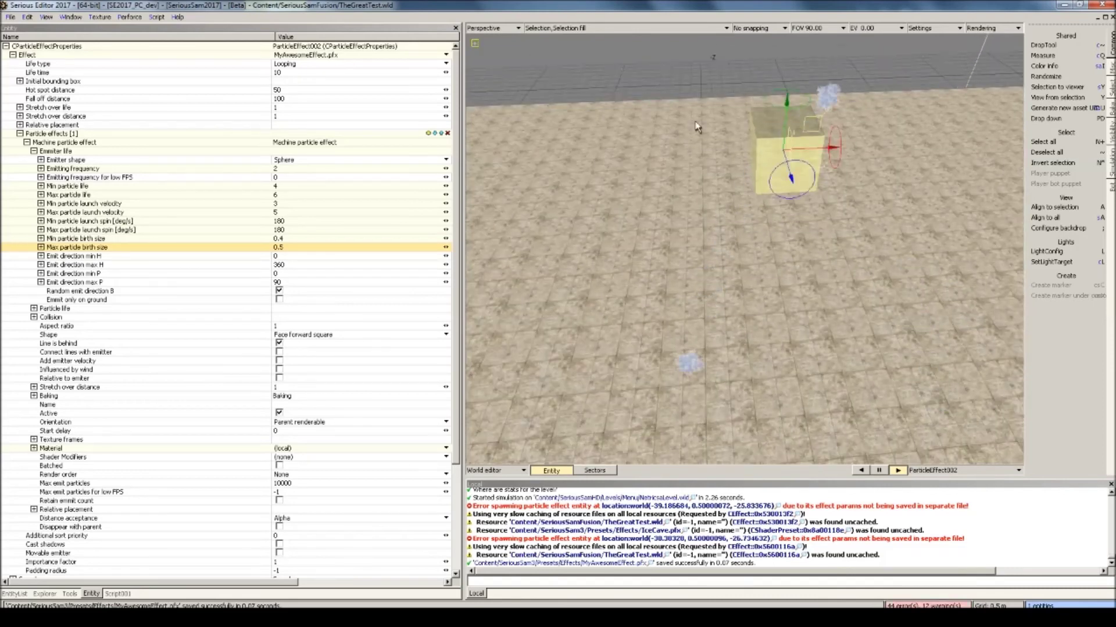
middle_click_drag(695, 122, 695, 122)
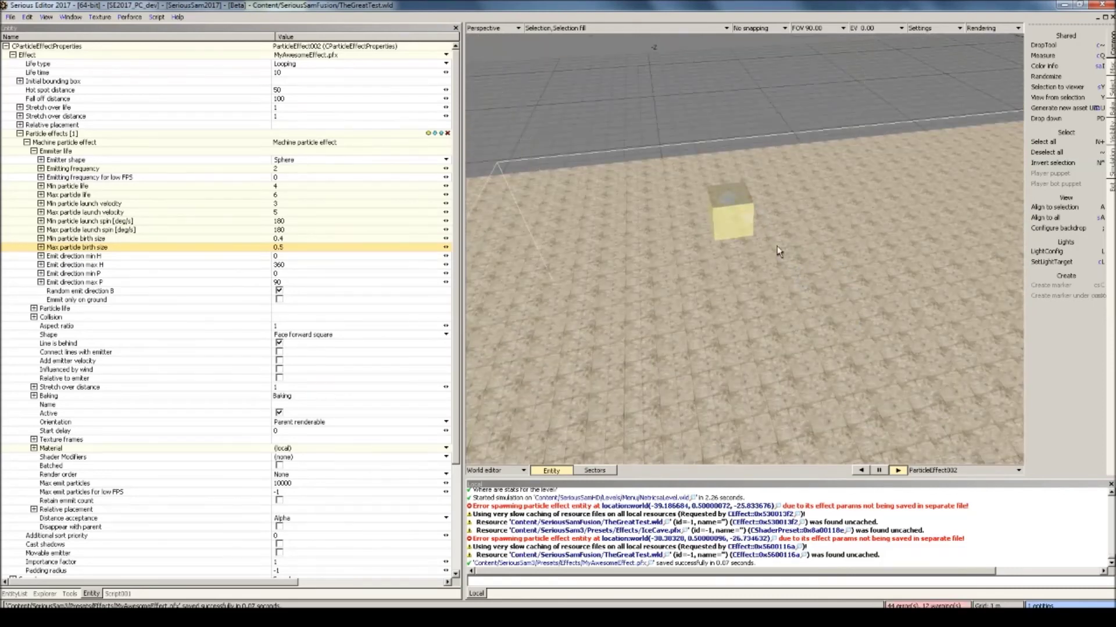
left_click(97, 256)
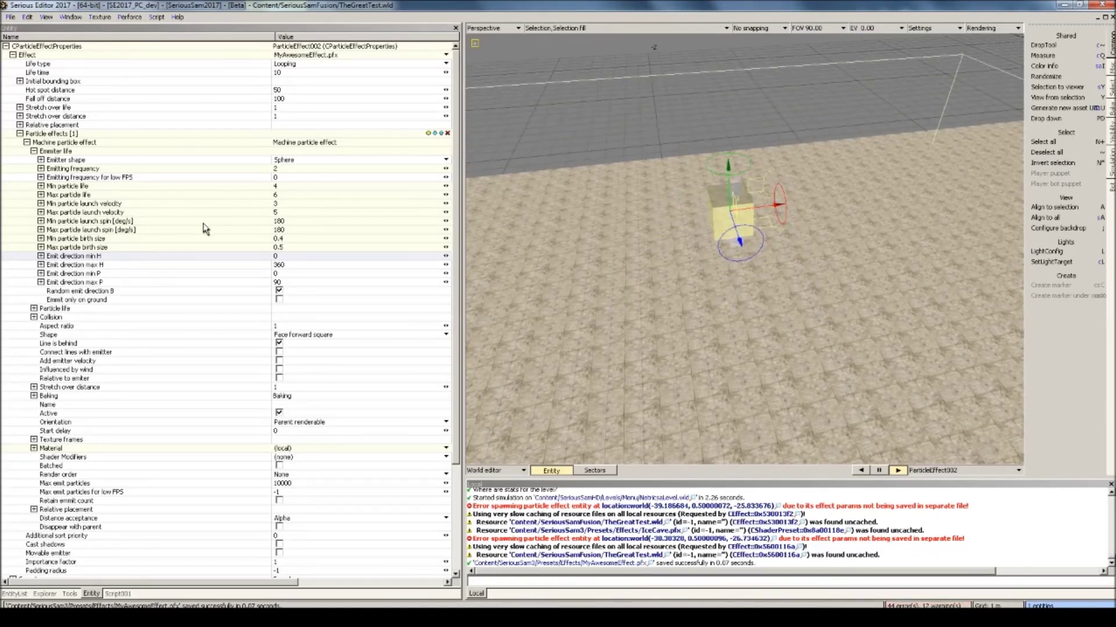
left_click(286, 282)
type("460")
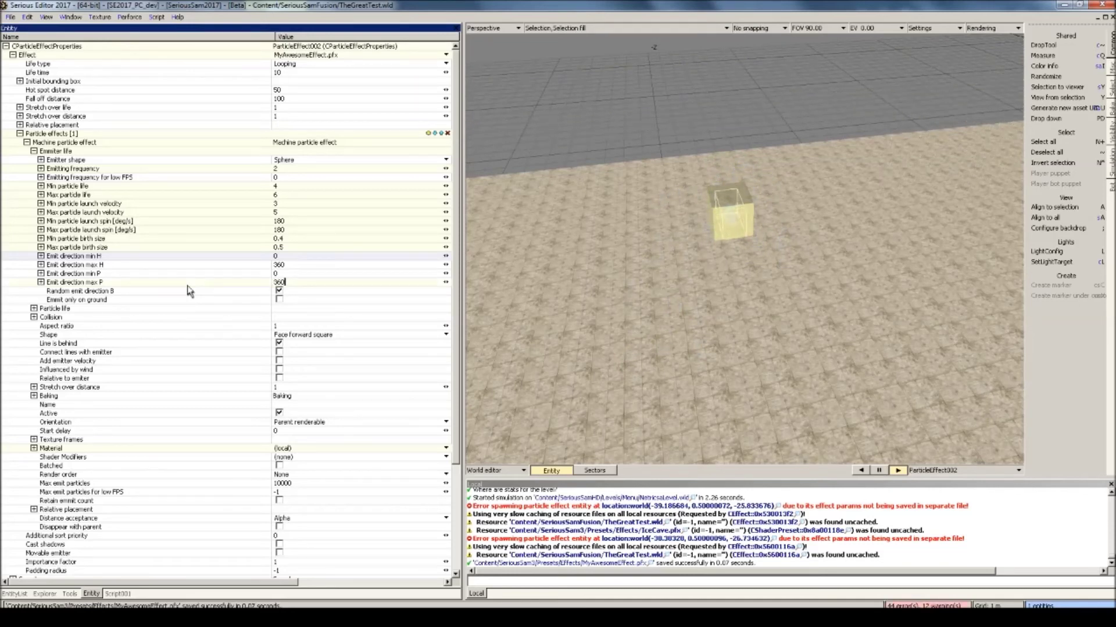
left_click(189, 291)
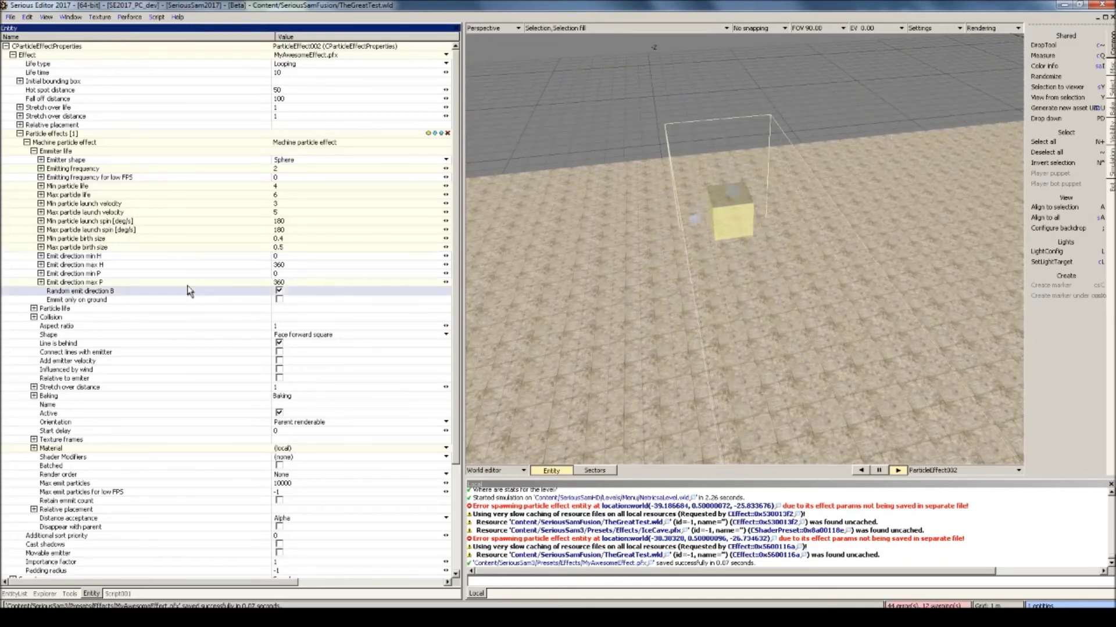